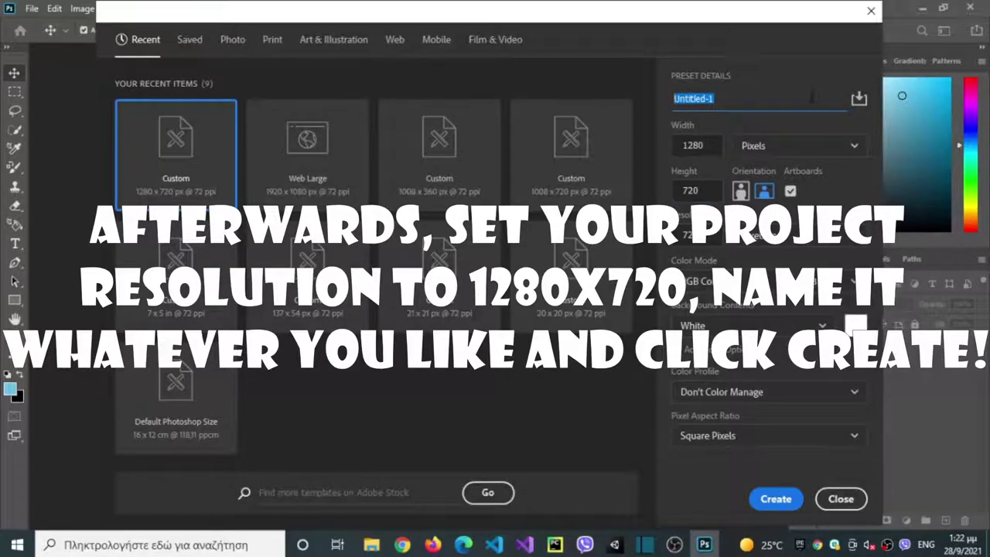
- Create a 1280 x 720 px document named Youtube Thumbnail
type("Youtube Thumbnail")
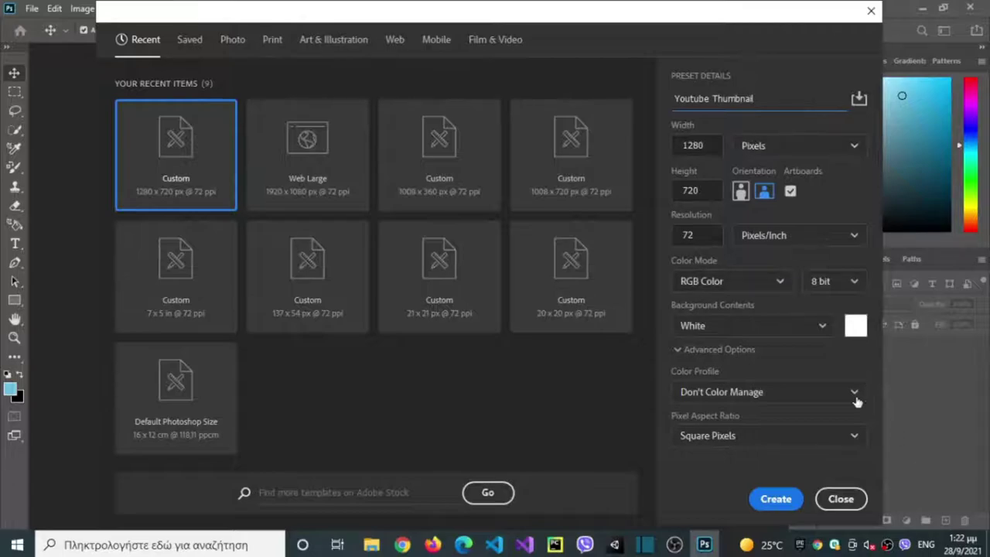
left_click(789, 501)
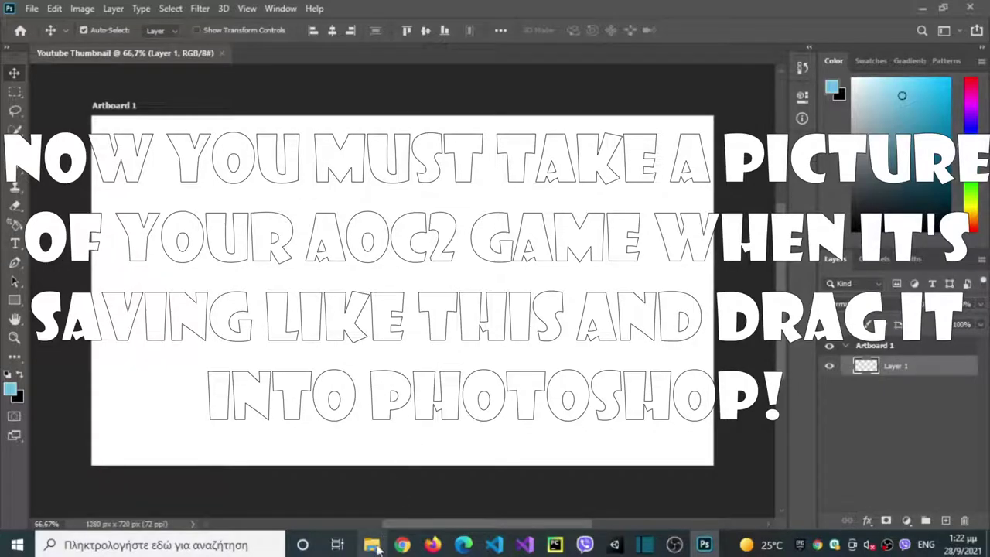
- Place the AOC2 game screenshot from the file folder onto the artboard
left_click(373, 546)
left_click_drag(276, 210, 100, 303)
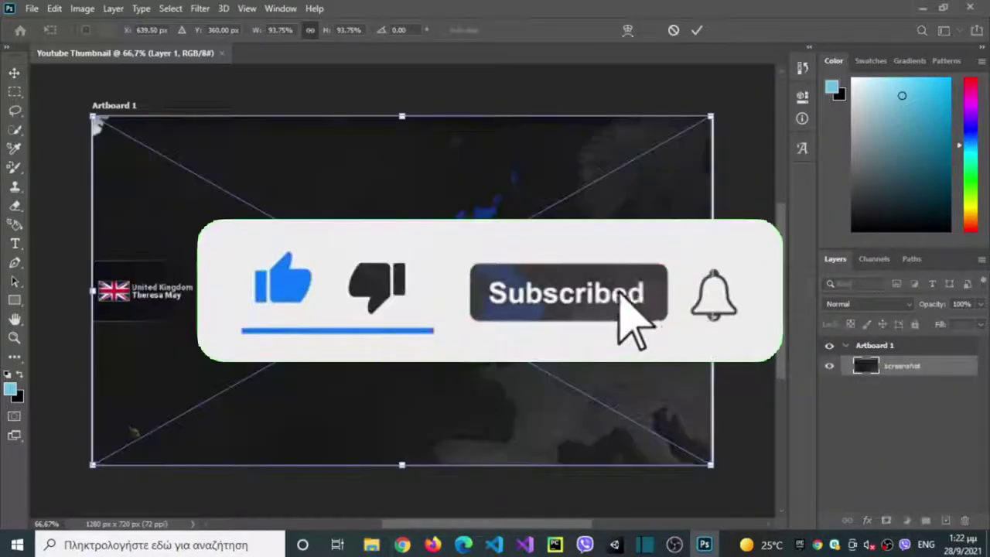
mouse_move(478, 349)
left_mouse_down()
mouse_move(458, 341)
mouse_move(477, 338)
mouse_move(477, 350)
left_mouse_up()
- Scale the screenshot to about 158.7% and reposition it so the mouse cursor and country bar fall outside the artboard
scroll(336, 317, "down", 1)
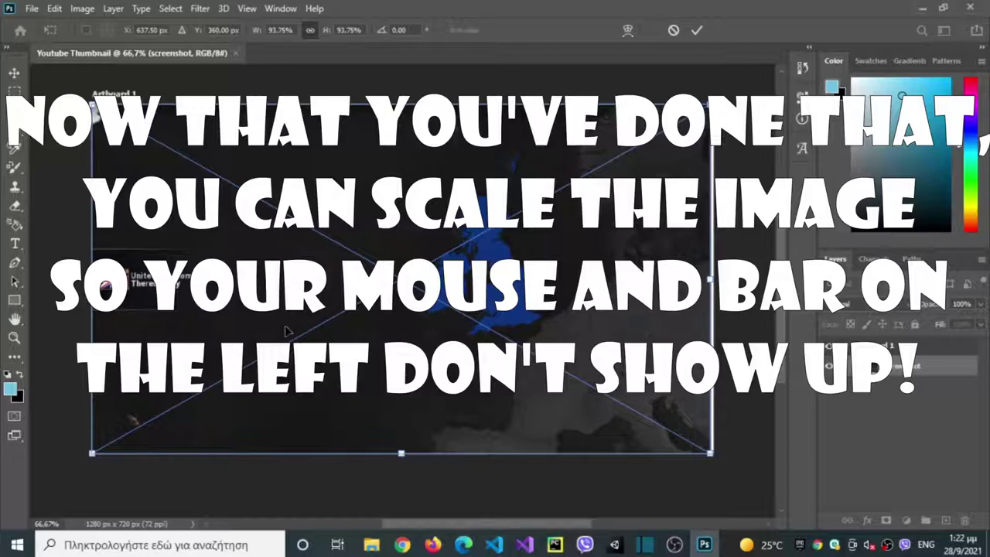
scroll(323, 336, "down", 1)
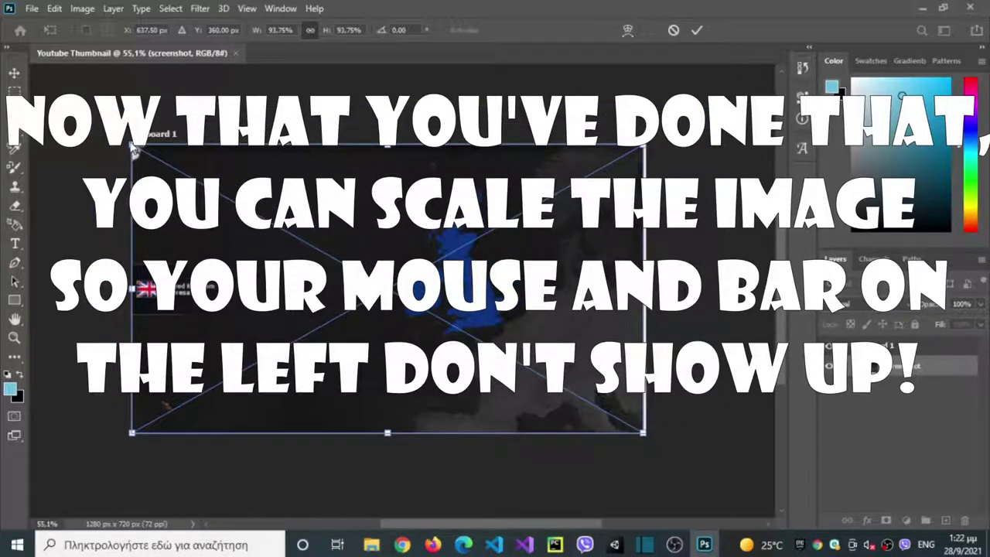
left_click_drag(131, 147, 52, 99)
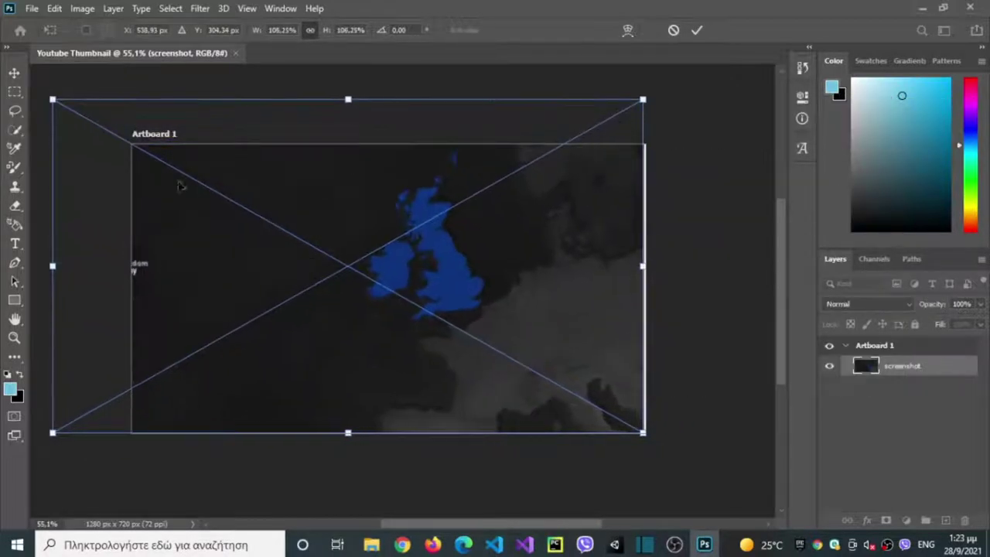
left_click_drag(644, 433, 712, 445)
left_click_drag(523, 338, 288, 277)
left_click_drag(554, 463, 663, 520)
left_click_drag(503, 366, 469, 433)
left_click_drag(627, 71, 521, 130)
left_click_drag(435, 333, 532, 294)
left_click_drag(619, 92, 652, 75)
left_click_drag(374, 318, 351, 326)
left_click_drag(781, 356, 780, 370)
left_click_drag(522, 523, 509, 524)
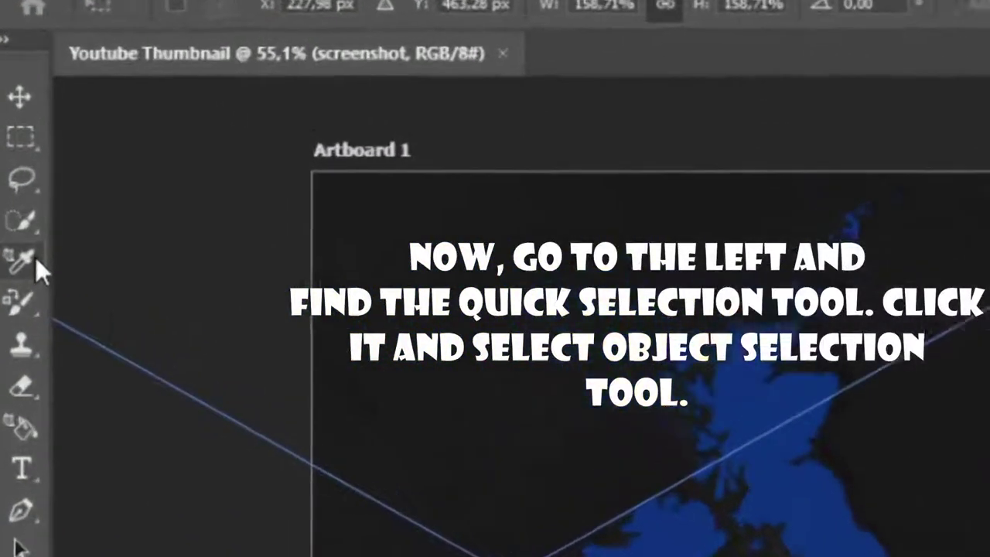
- Commit the placement and select southern Great Britain on the map using the Quick Selection Tool with a 75 px brush
left_click(20, 147)
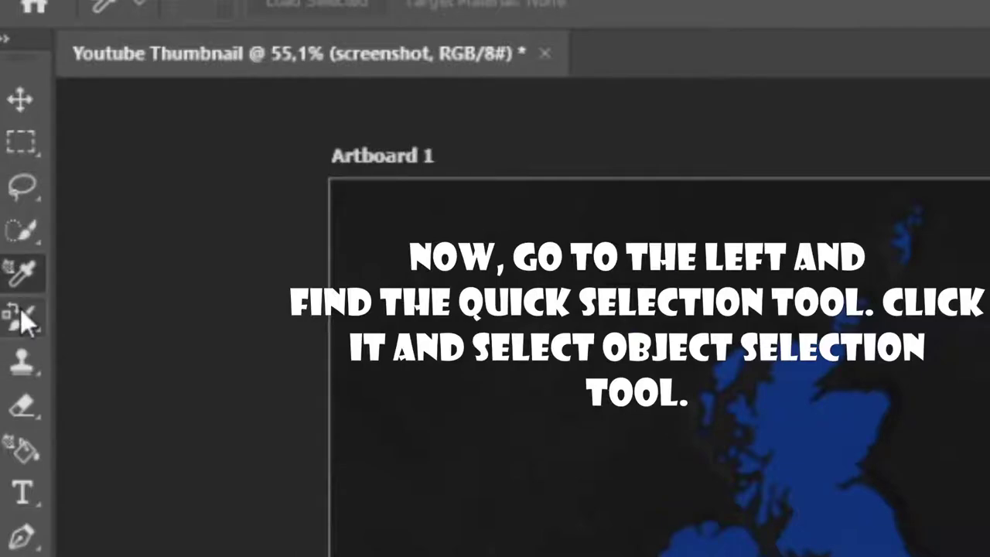
left_click(20, 235)
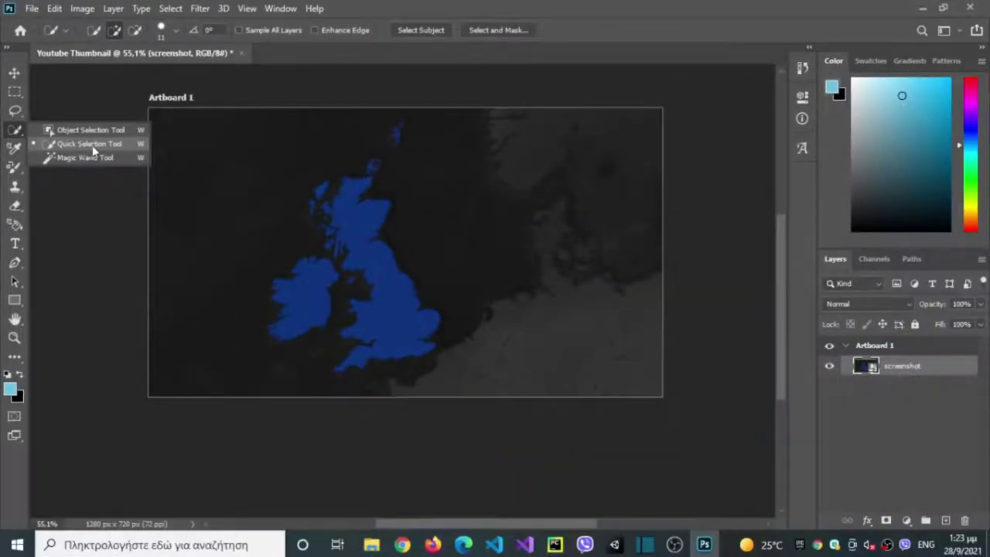
left_click(91, 145)
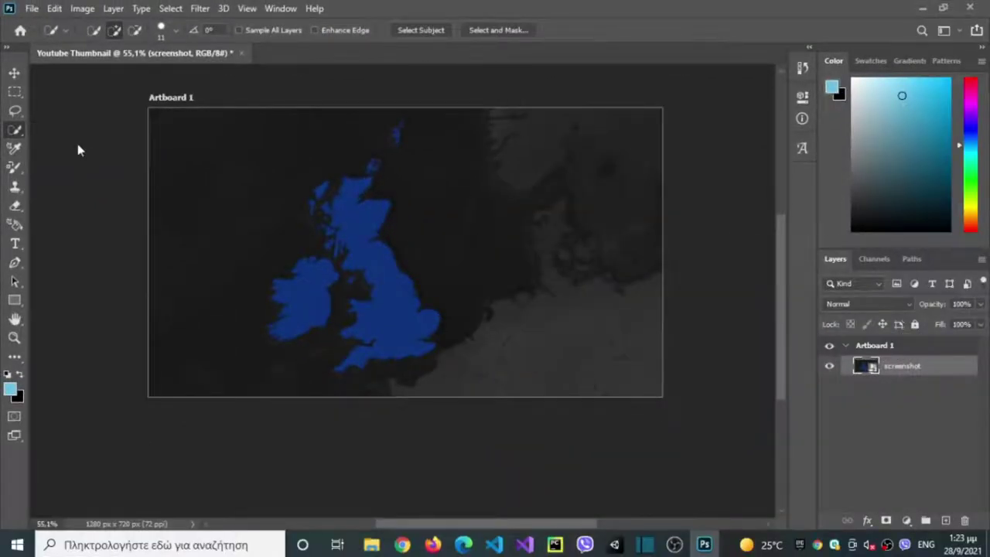
scroll(346, 318, "up", 2, "alt")
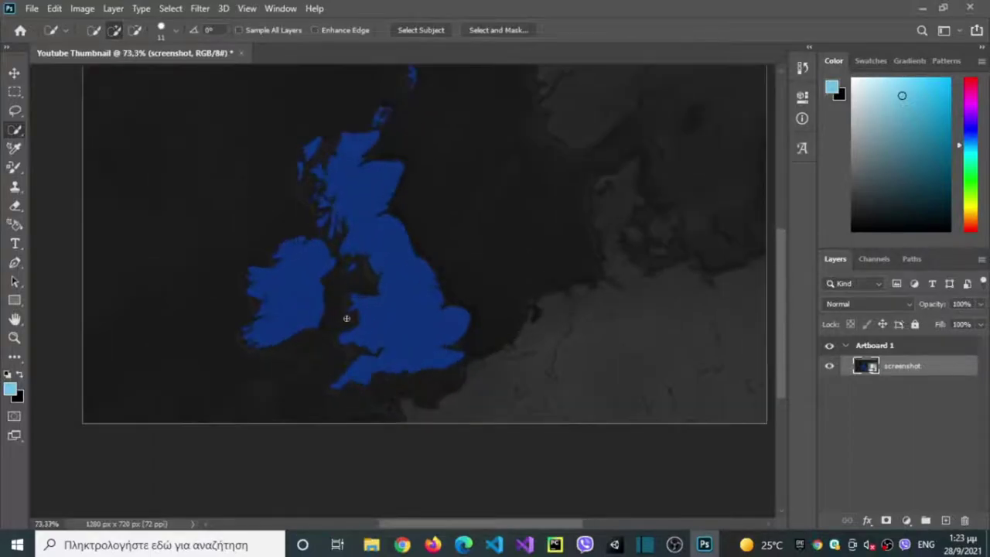
scroll(346, 317, "up", 2, "alt")
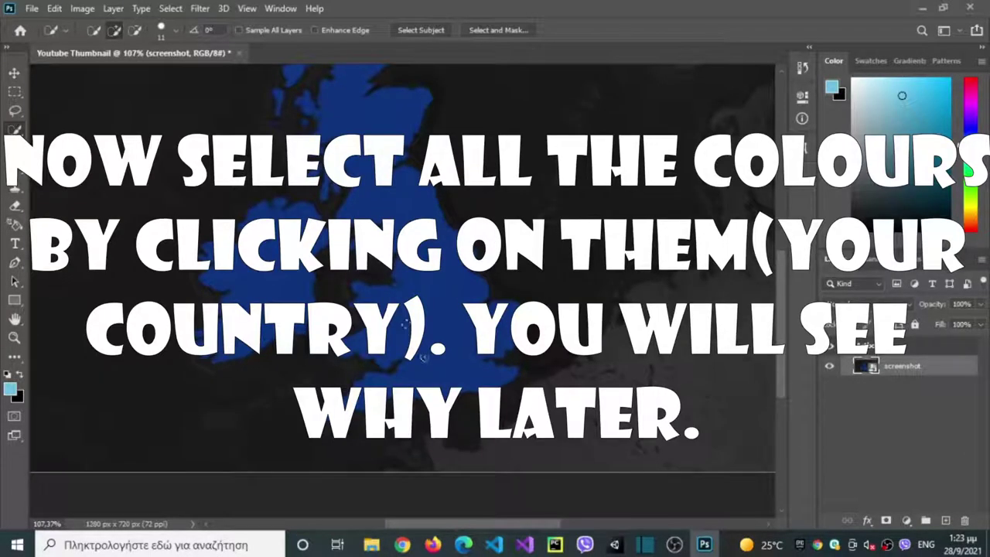
left_click(177, 32)
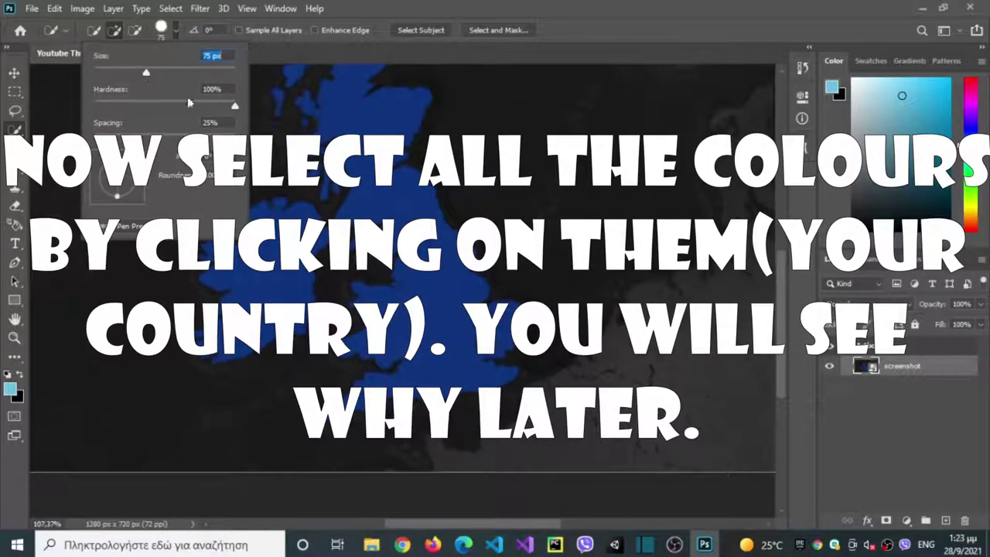
key("Return")
left_click(449, 310)
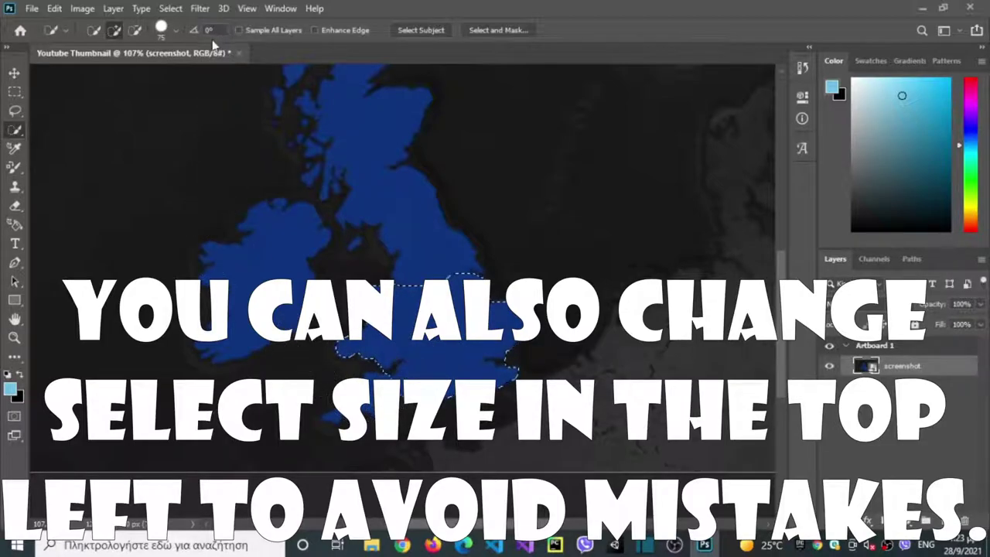
- Set the selection brush to 47 px and extend the selection over the main part of Great Britain
left_click(175, 31)
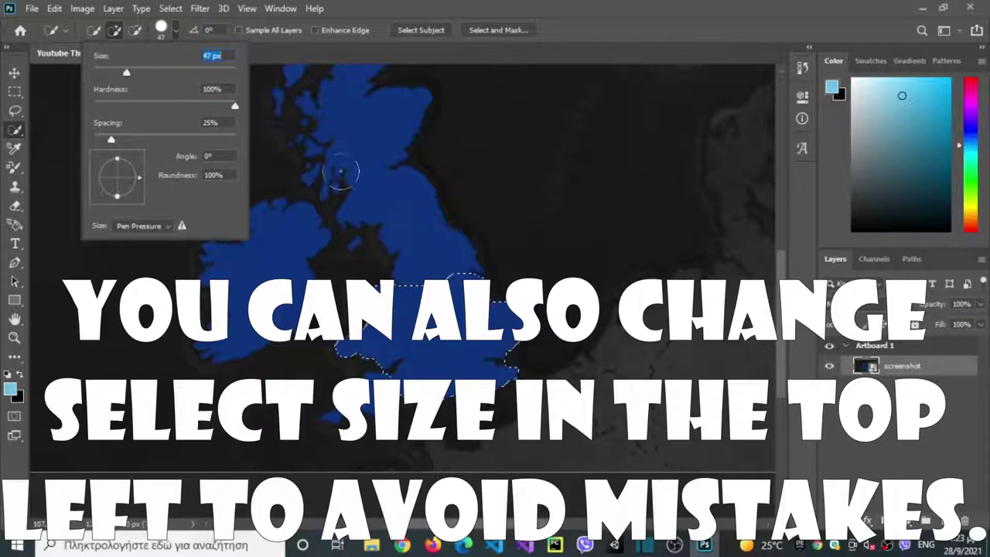
left_click(395, 217)
left_click_drag(395, 218, 414, 234)
mouse_move(368, 151)
left_mouse_down()
mouse_move(361, 242)
mouse_move(372, 390)
left_mouse_up()
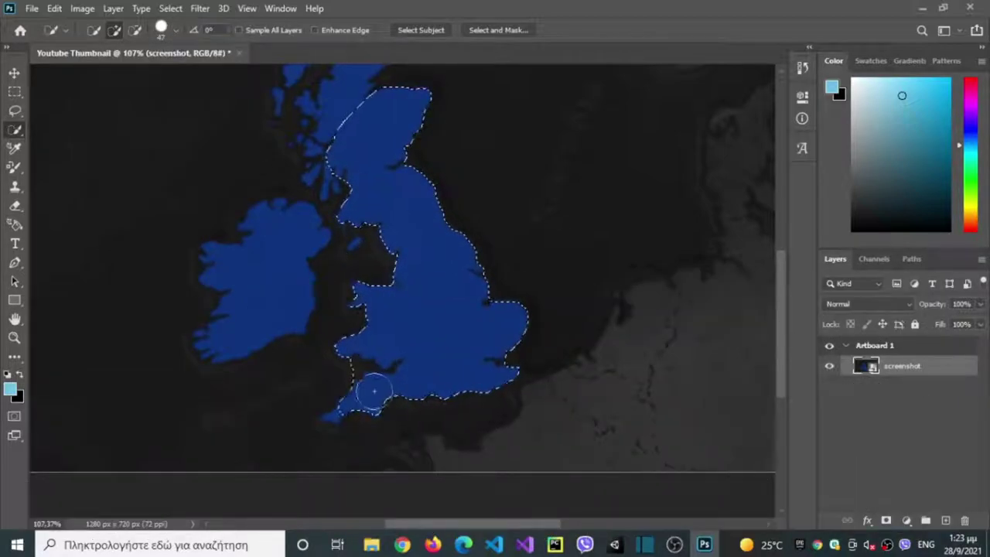
- Reduce the selection brush size and add Great Britain's southwestern tip to the selection
scroll(344, 416, "up", 5)
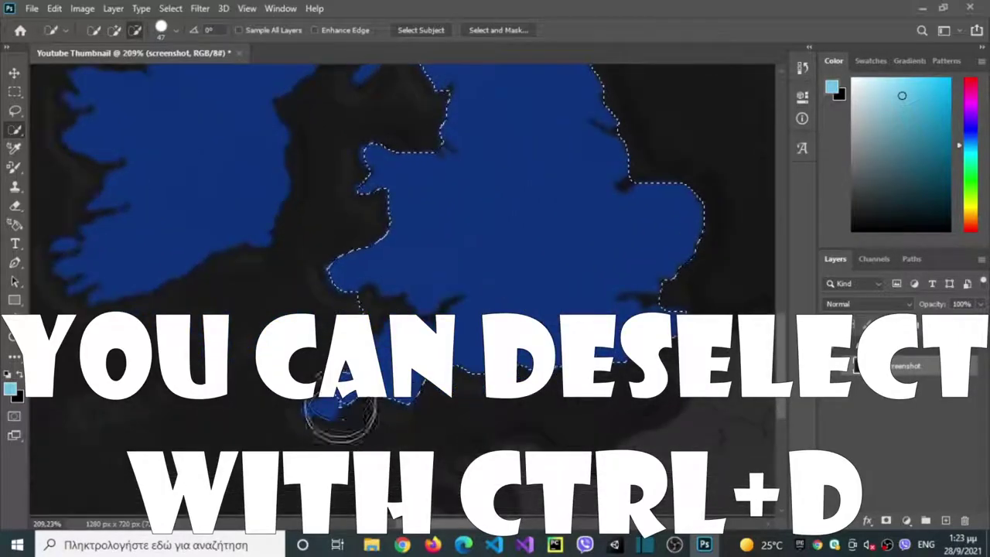
left_click(177, 29)
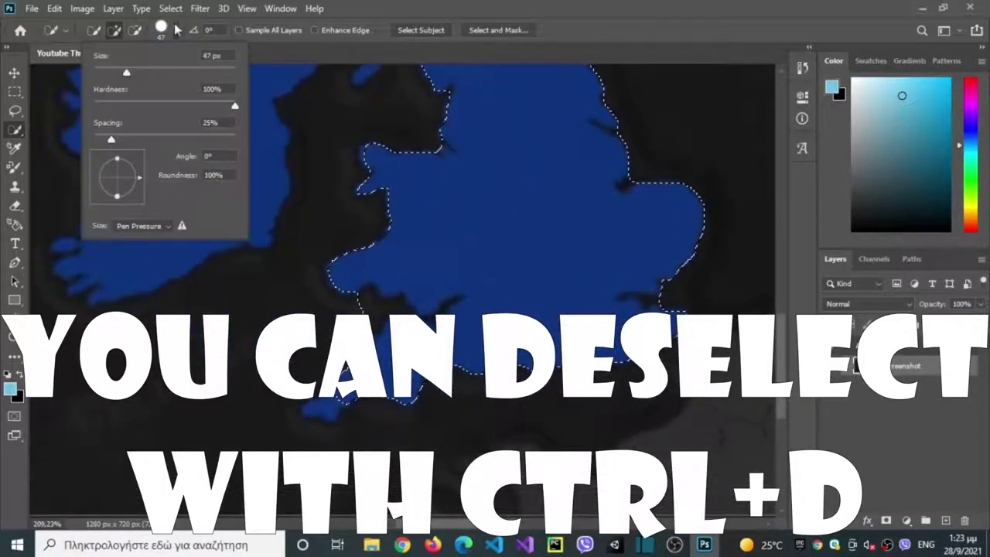
left_click_drag(114, 75, 100, 75)
left_click(327, 409)
left_click(177, 29)
left_click(717, 388)
- Add northern Scotland and the islands to its west and north to the selection using a 13 px brush
left_click_drag(782, 352, 787, 232)
left_click_drag(340, 247, 379, 139)
left_click(217, 214)
left_click_drag(250, 171, 261, 140)
scroll(433, 274, "down", 2)
left_click_drag(447, 100, 464, 88)
scroll(530, 147, "down", 4)
left_click_drag(783, 241, 784, 180)
scroll(540, 240, "up", 10)
left_click_drag(495, 290, 487, 241)
scroll(487, 242, "down", 5)
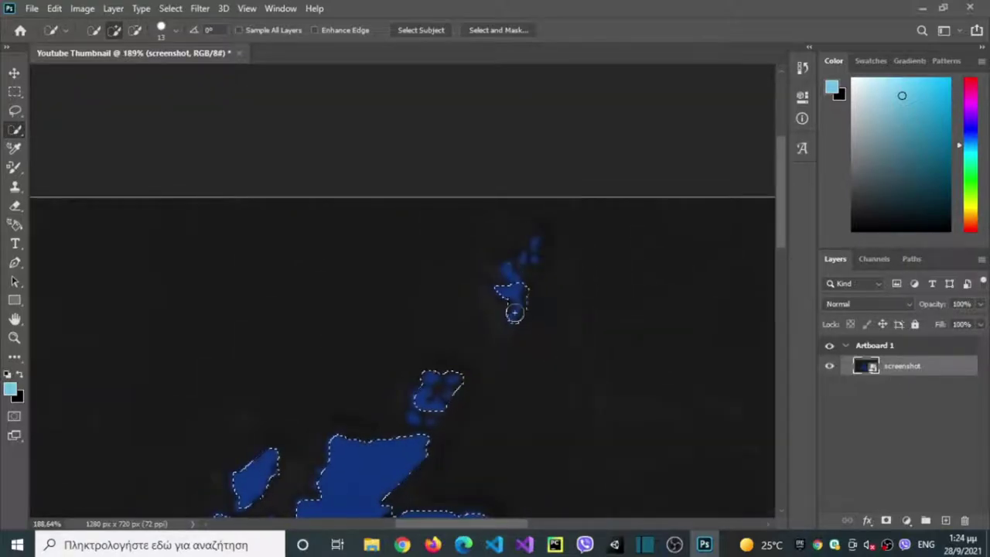
- Try to delete the selected blue area from the screenshot layer
scroll(542, 333, "up", 4)
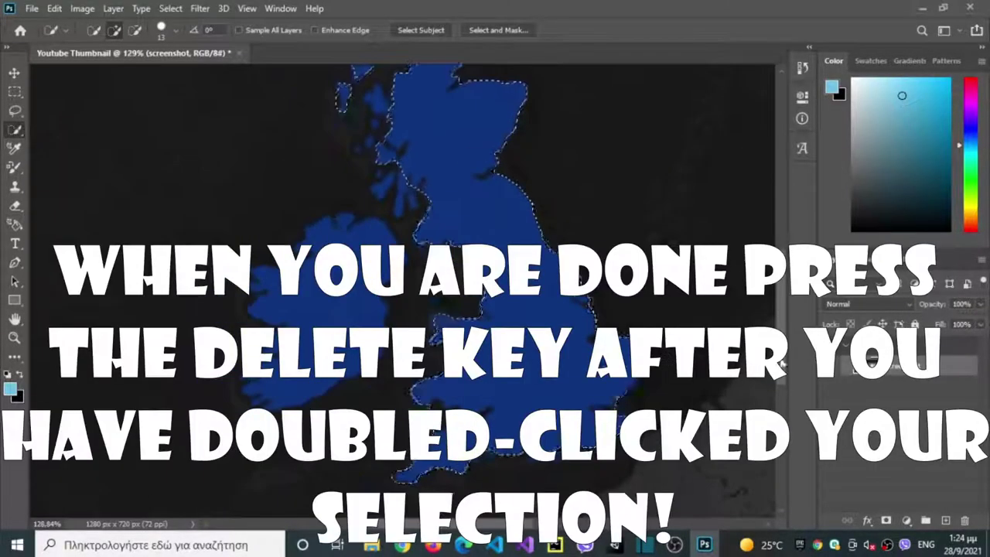
key("Delete")
key("Return")
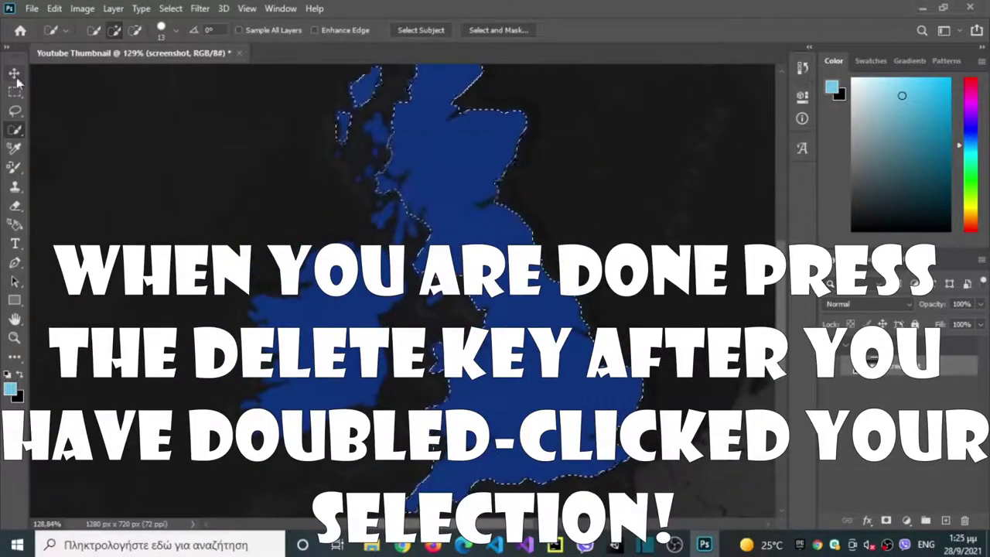
left_click(14, 73)
key("Delete")
key("Return")
left_click(14, 149)
key("Delete")
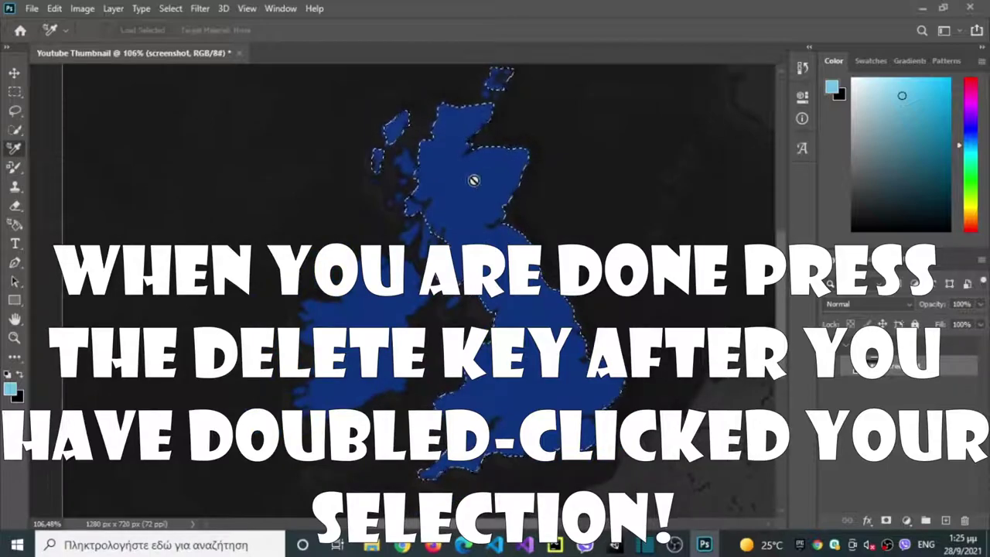
key("Delete")
- Rasterize the screenshot smart object and delete the selected Great Britain area
left_click(482, 212)
left_click(485, 229)
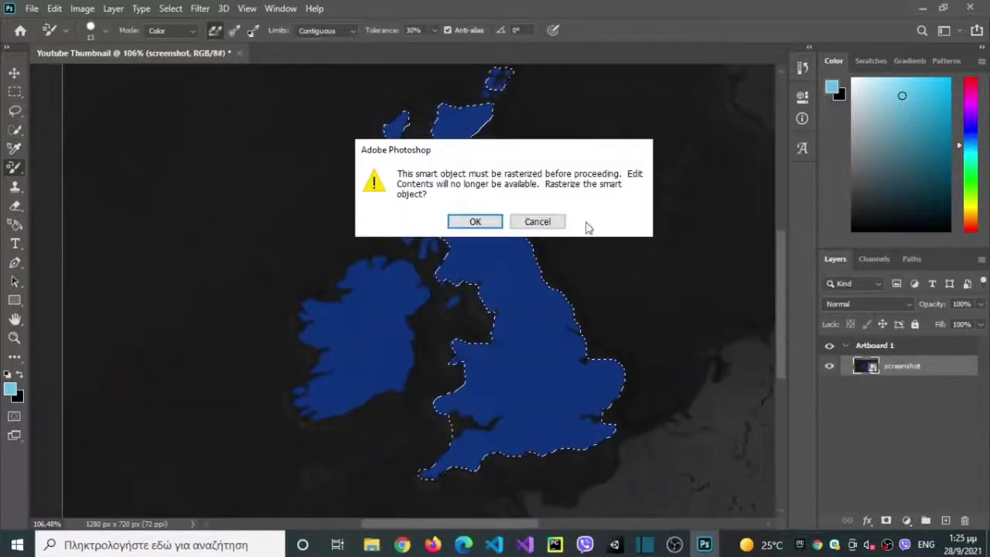
left_click(486, 223)
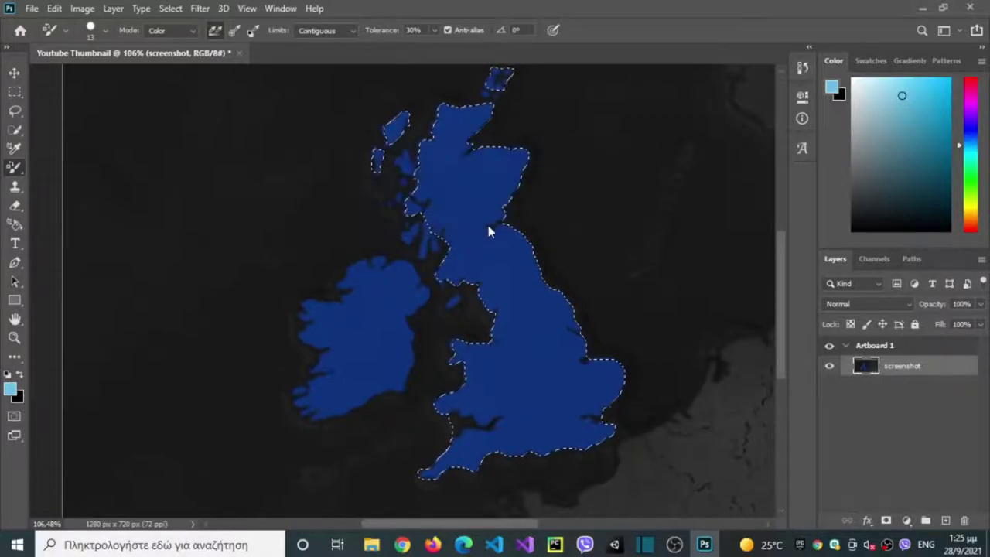
key("Delete")
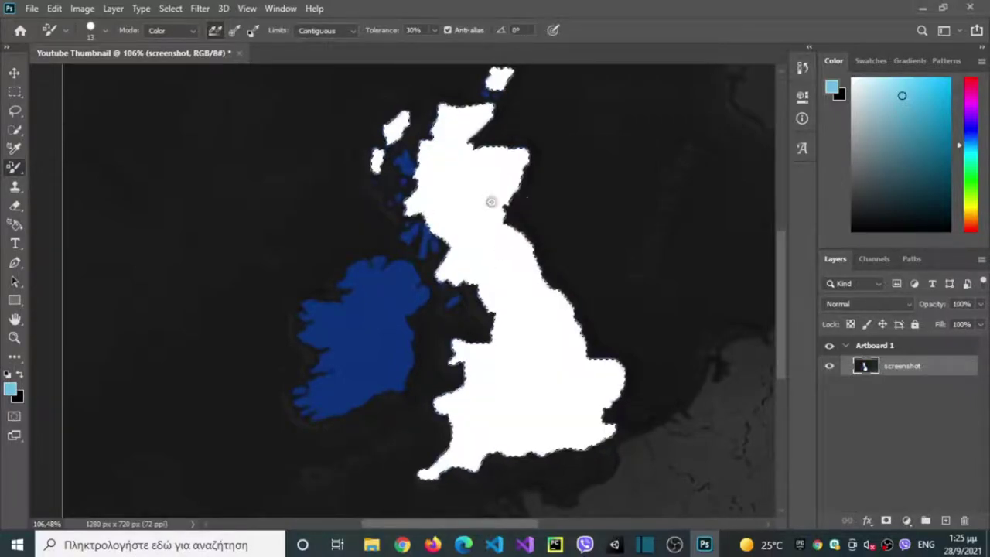
- Clear the old selection, select all of Ireland with the Quick Selection Tool, and delete its blue fill
scroll(537, 263, "down", 1)
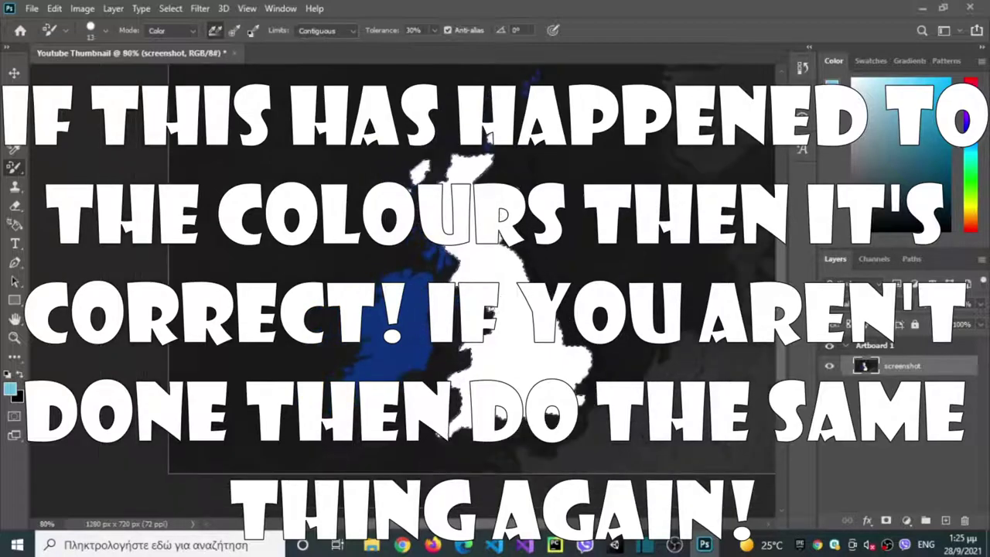
left_click(15, 128)
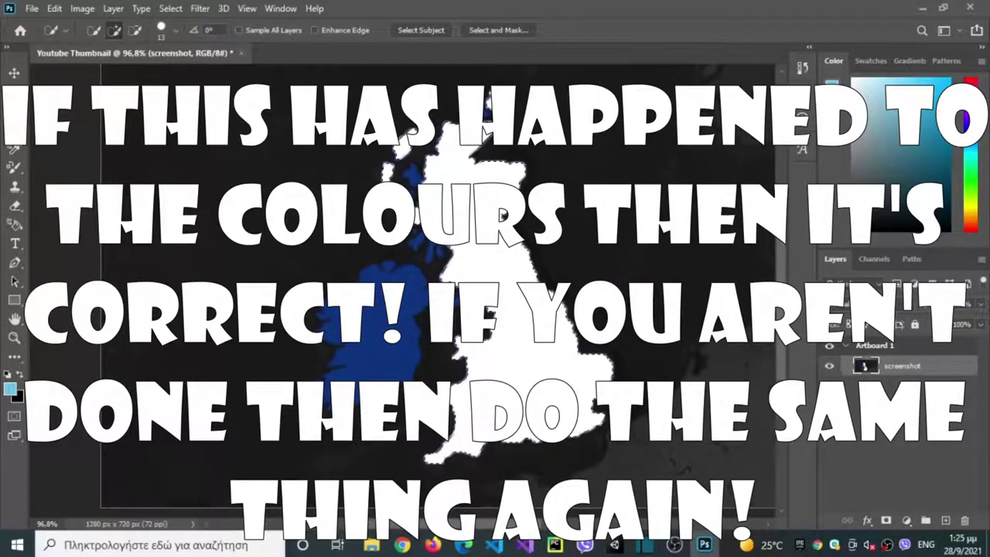
key("ctrl+d")
scroll(409, 289, "up", 4)
left_click_drag(408, 288, 303, 405)
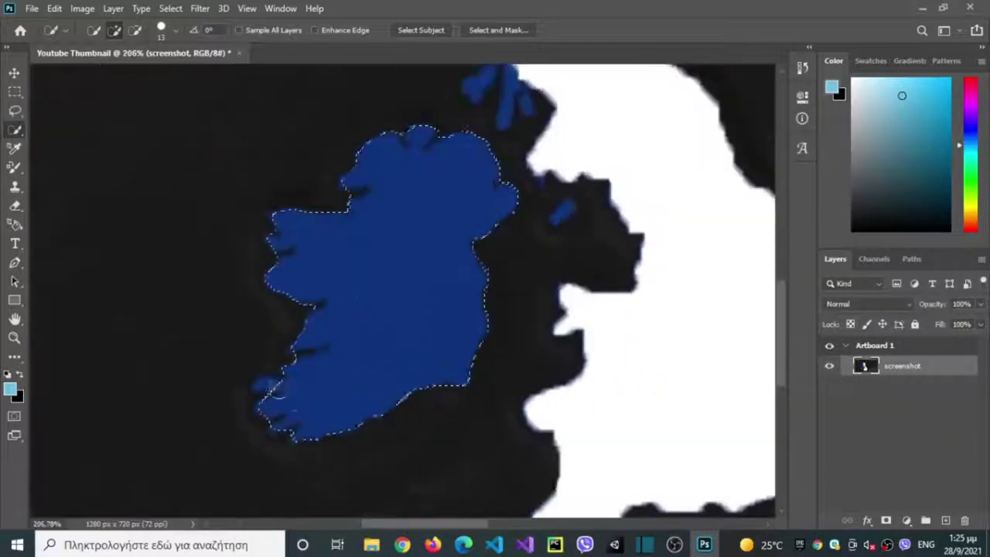
scroll(302, 404, "up", 2)
left_click(294, 453)
key("Delete")
- Select and delete the Isle of Man and the small blue islands off Scotland's southwest coast
left_click(647, 153)
key("Delete")
scroll(672, 137, "up", 4)
left_click_drag(574, 181, 579, 217)
key("Delete")
left_click(536, 206)
key("Delete")
- Set the selection brush to 6 px and delete the tiny blue islets and fragments along Scotland's west coast
left_click(175, 31)
left_click(505, 112)
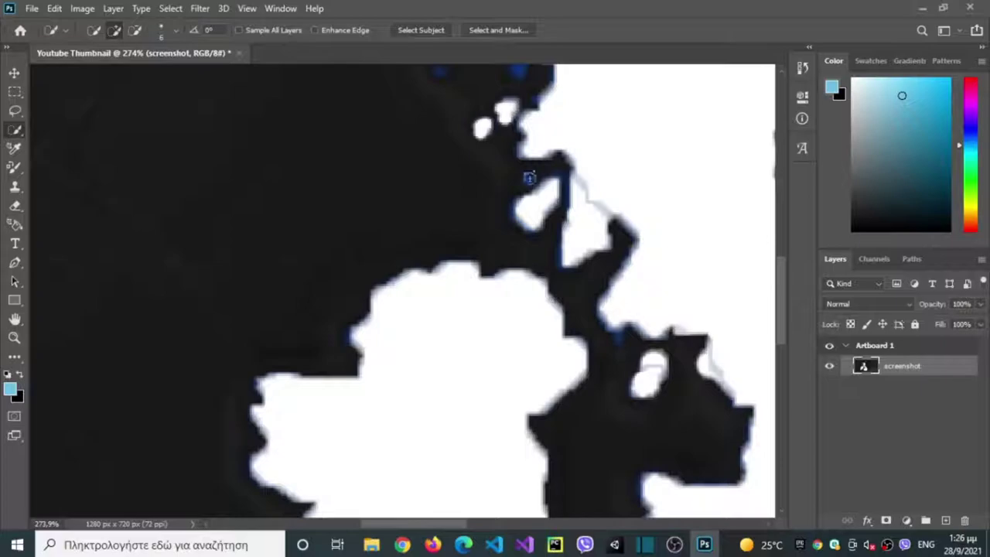
key("Delete")
left_click(554, 176)
key("Delete")
key("Delete")
- Select and delete the remaining blue spots and edges around the northwestern islands and Scotland's northwest coast
scroll(640, 386, "up", 3)
left_click(523, 276)
key("Delete")
scroll(730, 188, "up", 2)
left_click(475, 320)
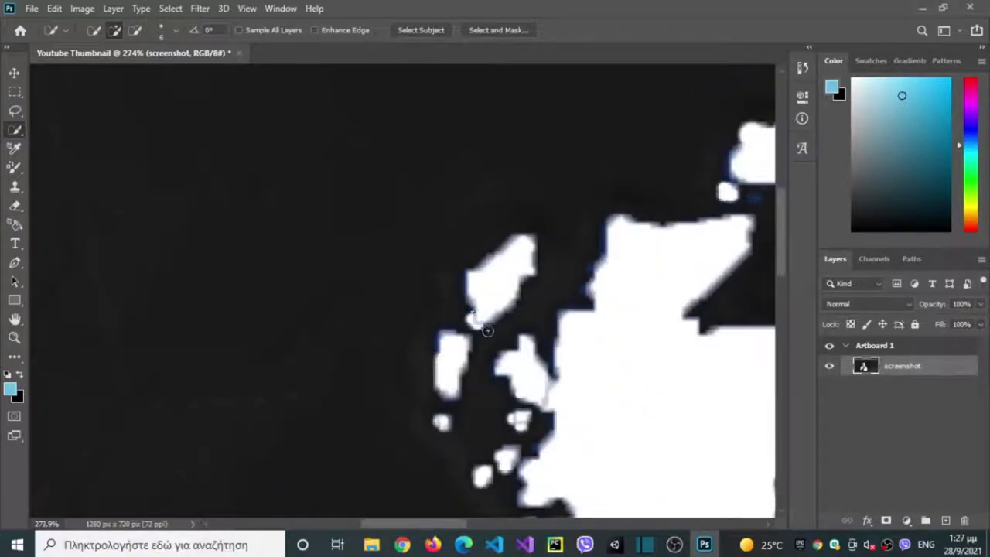
key("Delete")
left_click(479, 287)
key("Delete")
left_click(594, 267)
key("Delete")
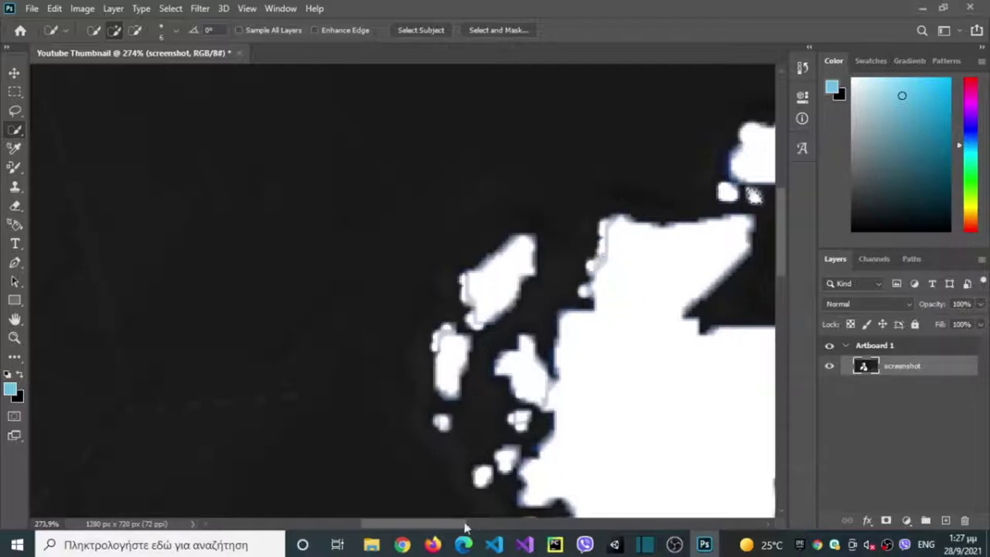
- Select and delete the leftover blue patches around the islands north of Scotland
scroll(619, 309, "up", 4)
left_click(700, 261)
key("Delete")
key("Delete")
left_click(725, 201)
key("Delete")
scroll(727, 232, "down", 2)
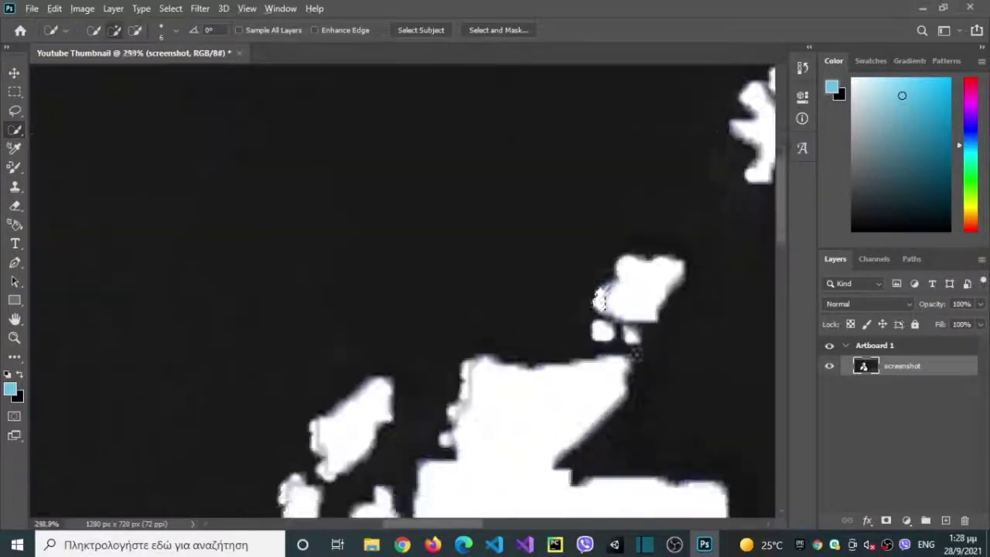
- Place the uk flag image from the file folder onto the artboard over the cut-out country
scroll(662, 181, "down", 14)
left_click_drag(474, 526, 541, 526)
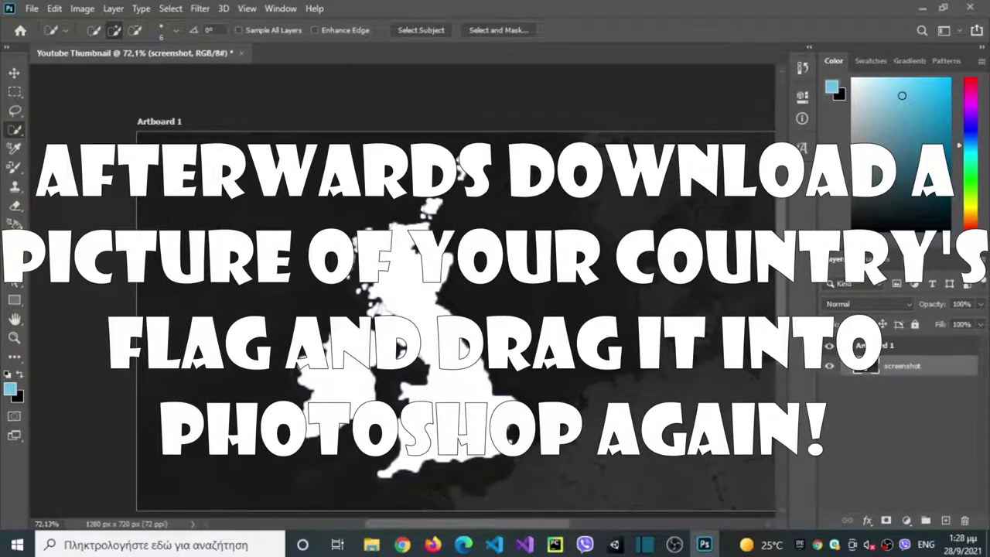
left_click(371, 545)
left_click_drag(302, 200, 408, 334)
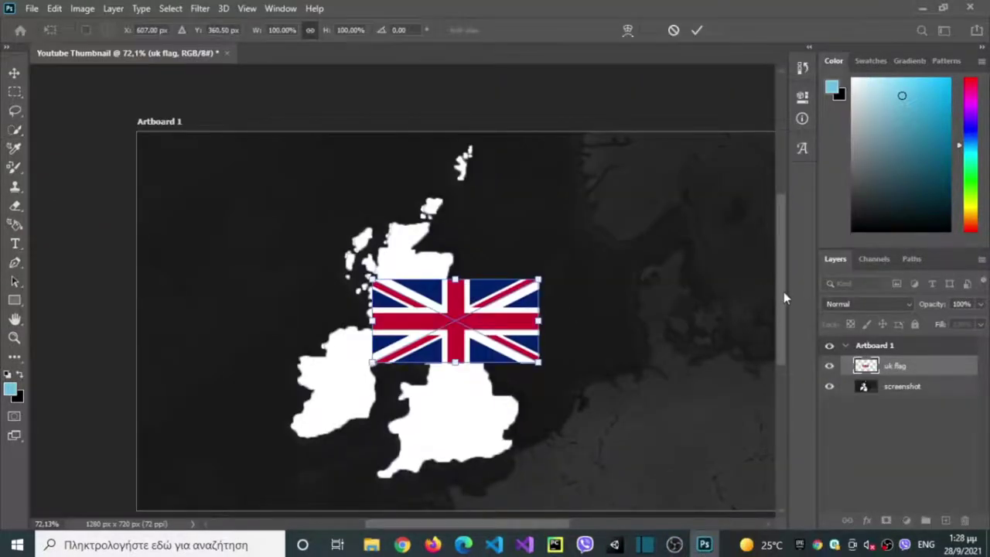
- Move the uk flag layer beneath the screenshot layer and hide the screenshot layer
scroll(783, 292, "down", 2)
left_click_drag(894, 372, 871, 392)
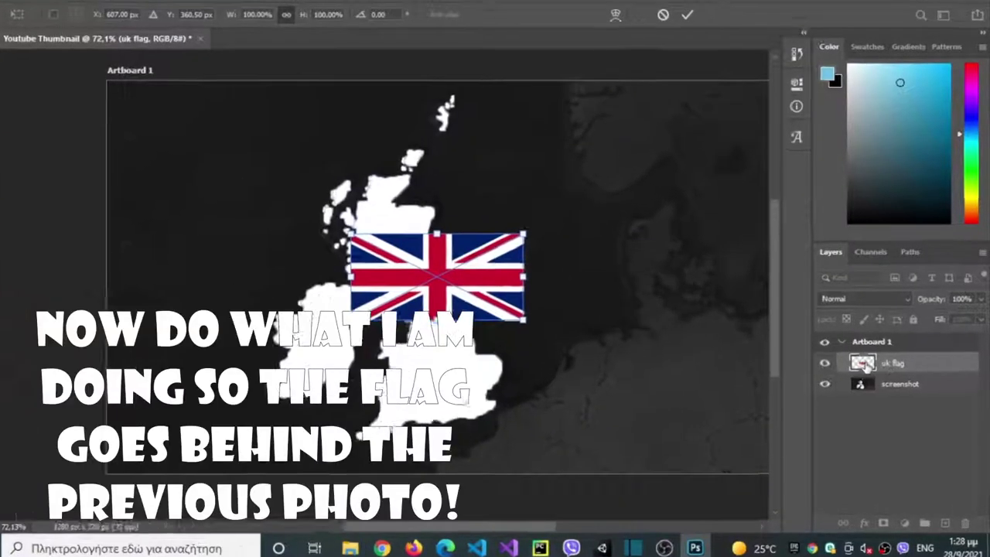
left_click_drag(762, 317, 762, 318)
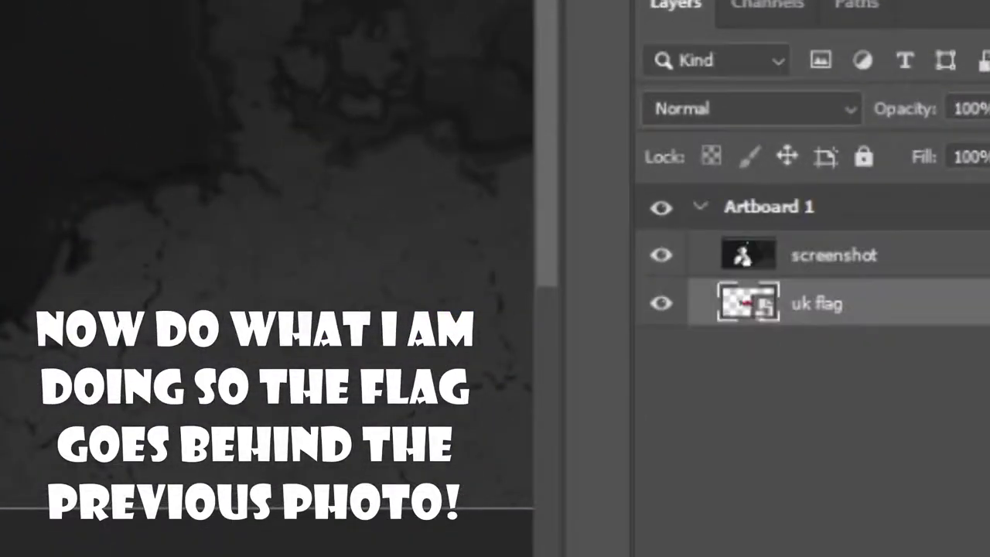
left_click(696, 267)
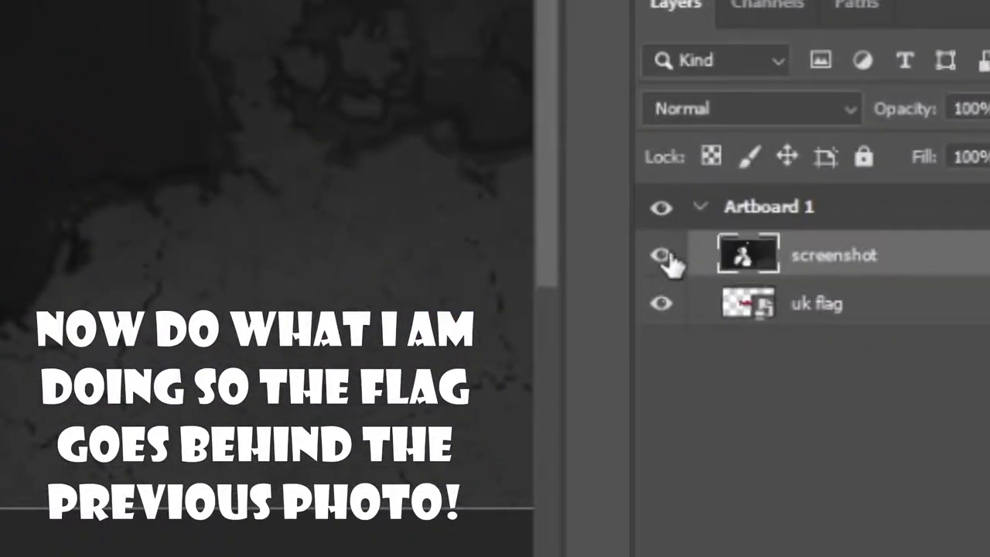
left_click(662, 255)
left_click(777, 310)
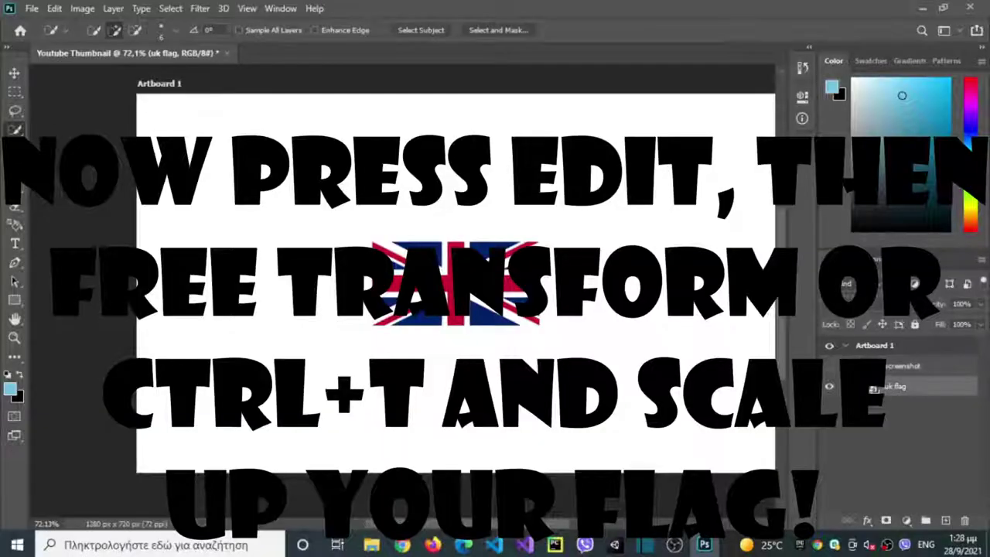
- Enlarge the flag with Free Transform until it covers the area of the country cut-out, and show the screenshot layer again
left_click(14, 73)
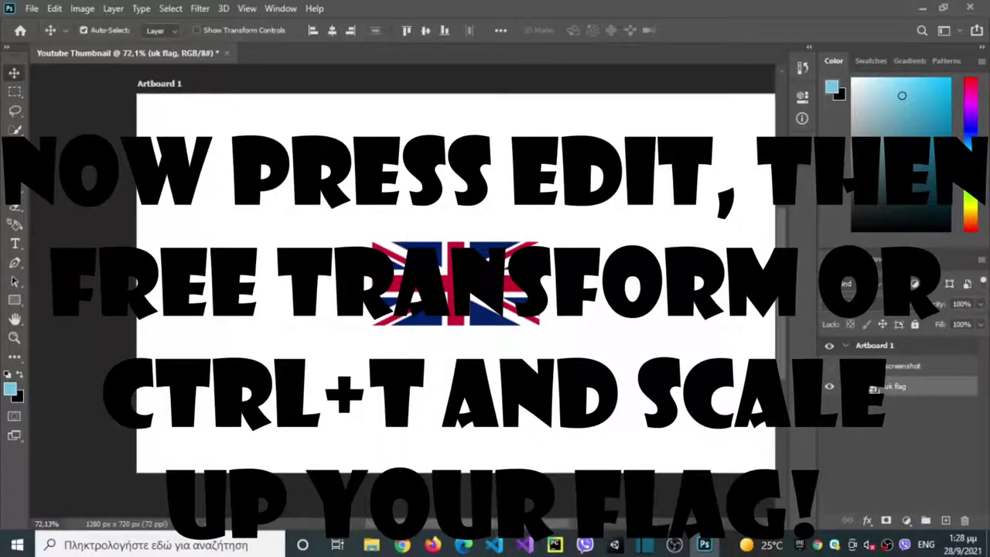
left_click(54, 9)
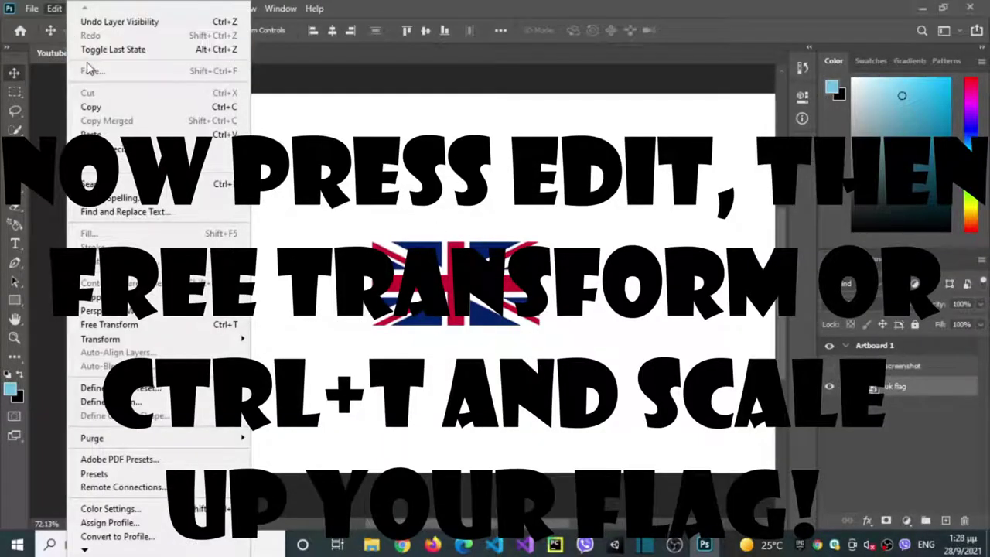
mouse_move(98, 340)
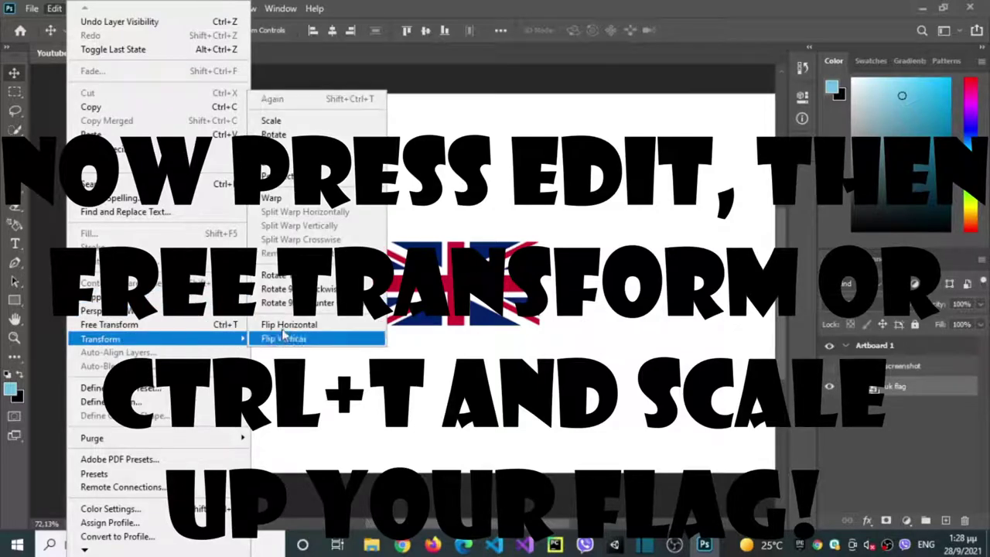
left_click(124, 325)
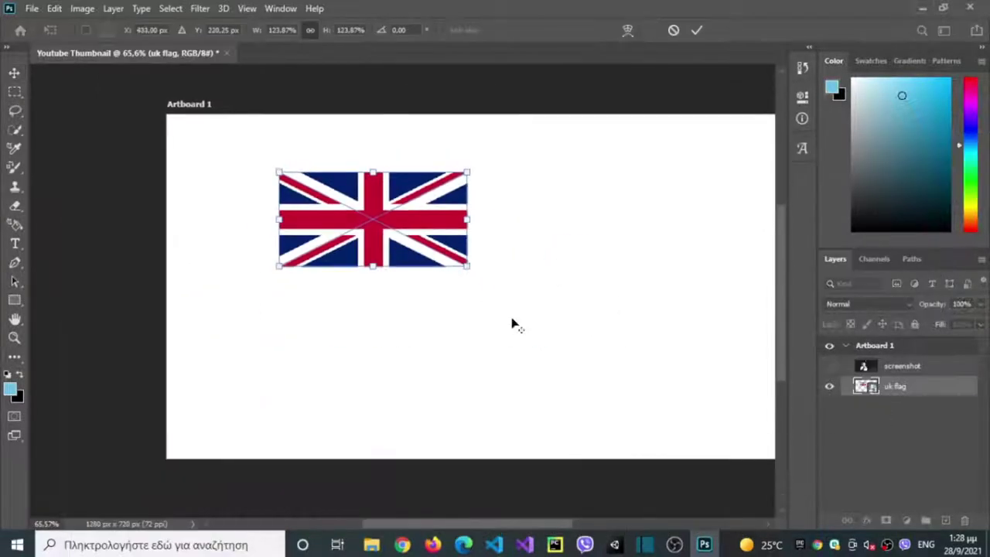
left_click_drag(513, 325, 542, 311)
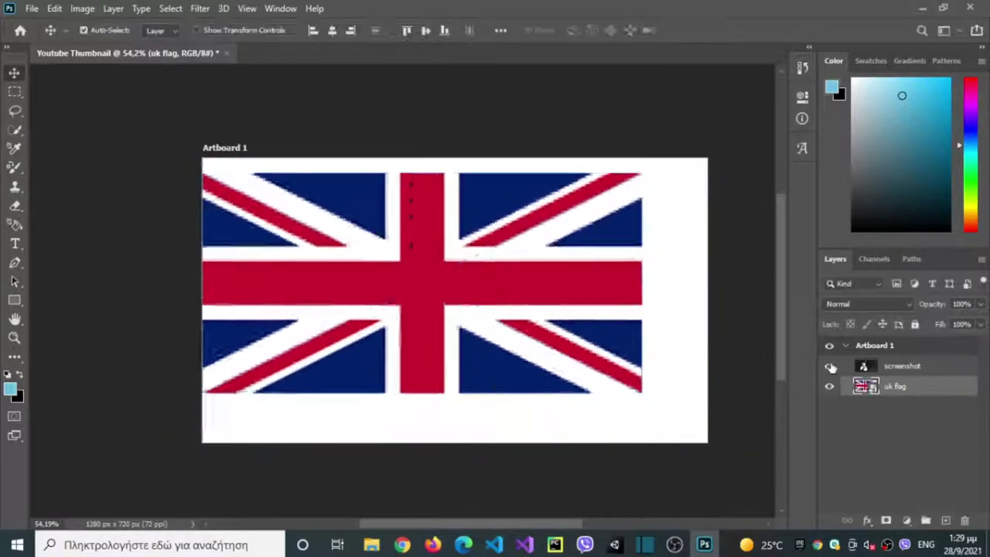
left_click(830, 365)
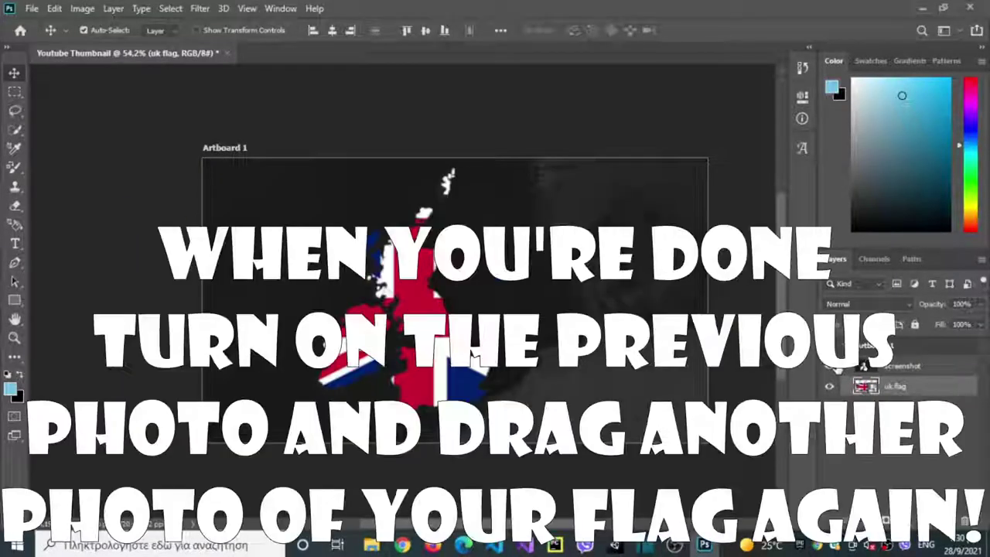
- Place a second copy of the uk flag image from the file folder and move its layer above the screenshot layer
scroll(520, 431, "down", 2)
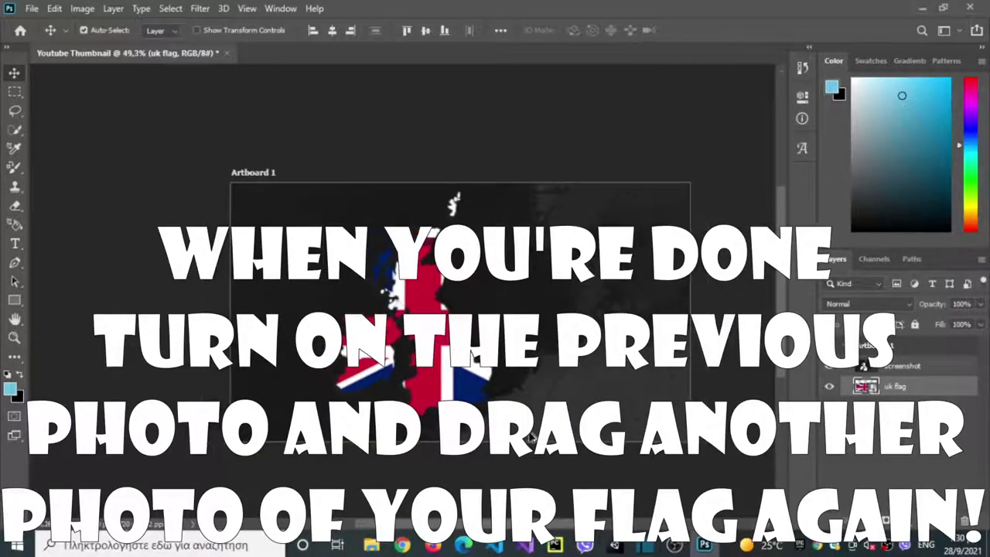
left_click(372, 544)
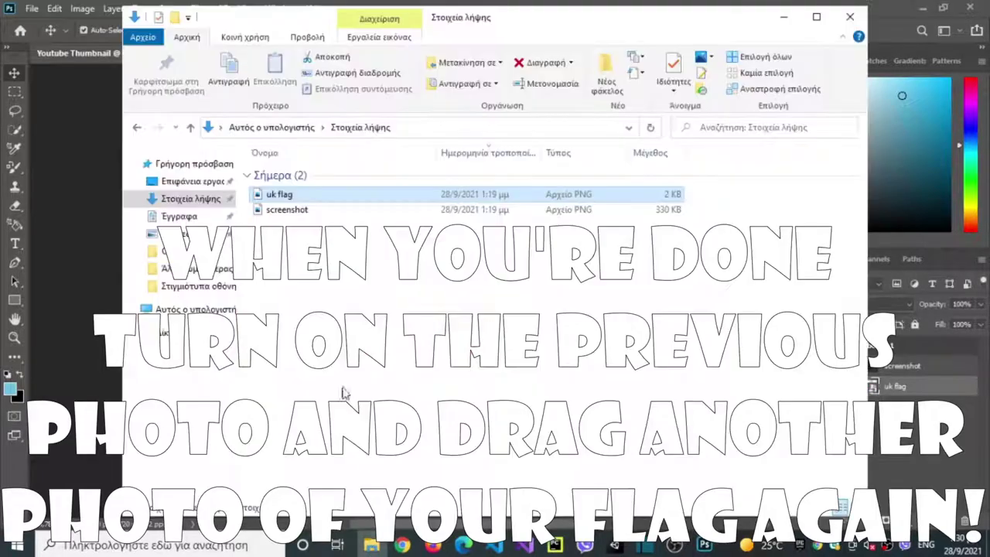
left_click(279, 194)
left_click_drag(279, 194, 501, 365)
scroll(567, 414, "up", 2)
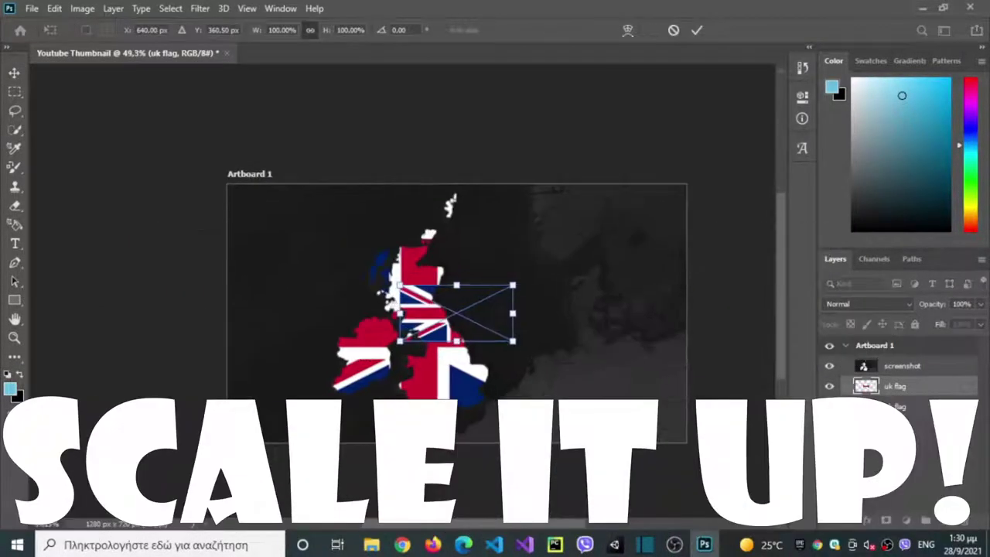
left_click_drag(869, 388, 869, 363)
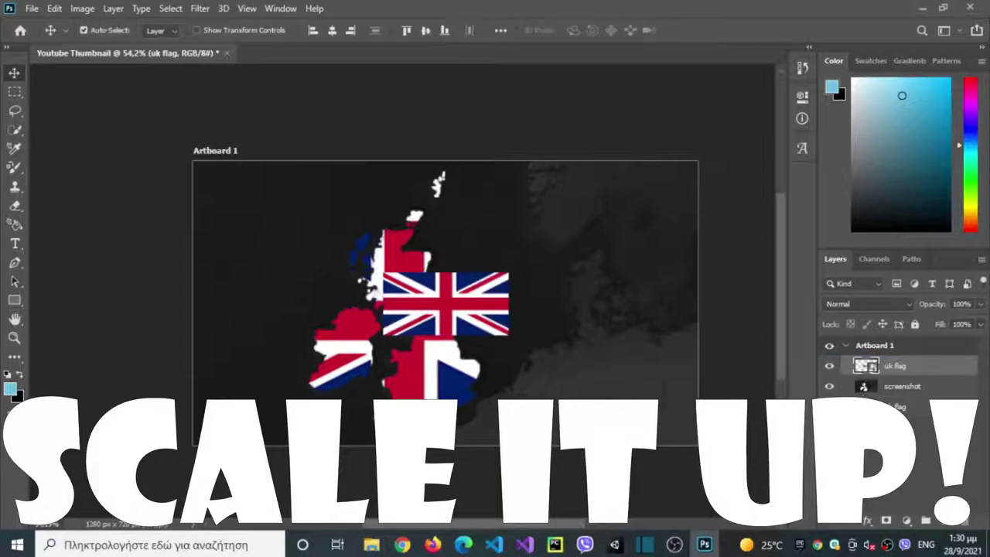
- Scale up the second flag and position it on the dark map area to the right of the country
key("ctrl+t")
left_click_drag(444, 301, 701, 315)
left_click_drag(669, 287, 630, 275)
- Shift the screenshot layer slightly to the left on the artboard with Free Transform
left_click(876, 389)
key("ctrl+t")
left_click_drag(487, 371, 474, 365)
key("Return")
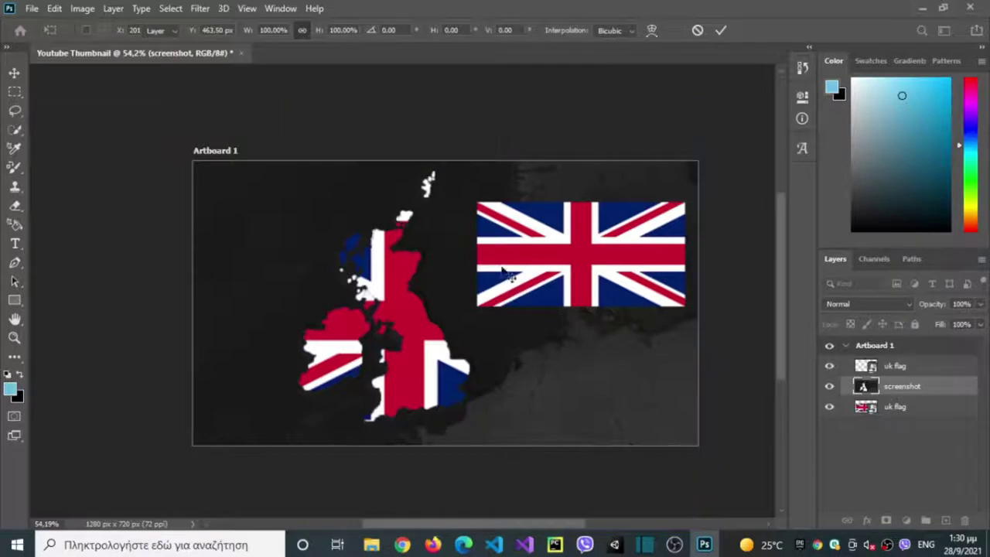
- Add horizontal text reading UNITED in Impact at 300 pt beneath the second flag
left_click(897, 366)
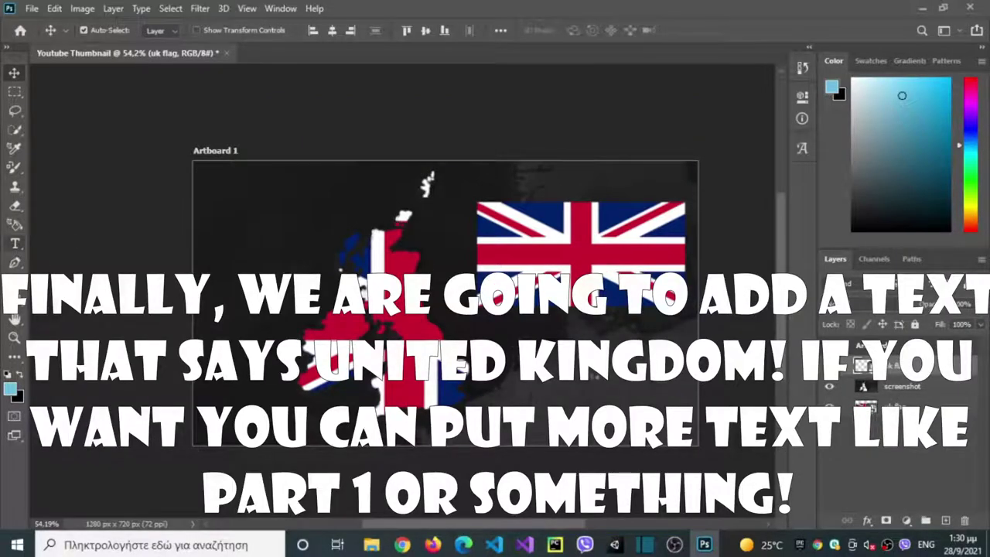
left_click(14, 244)
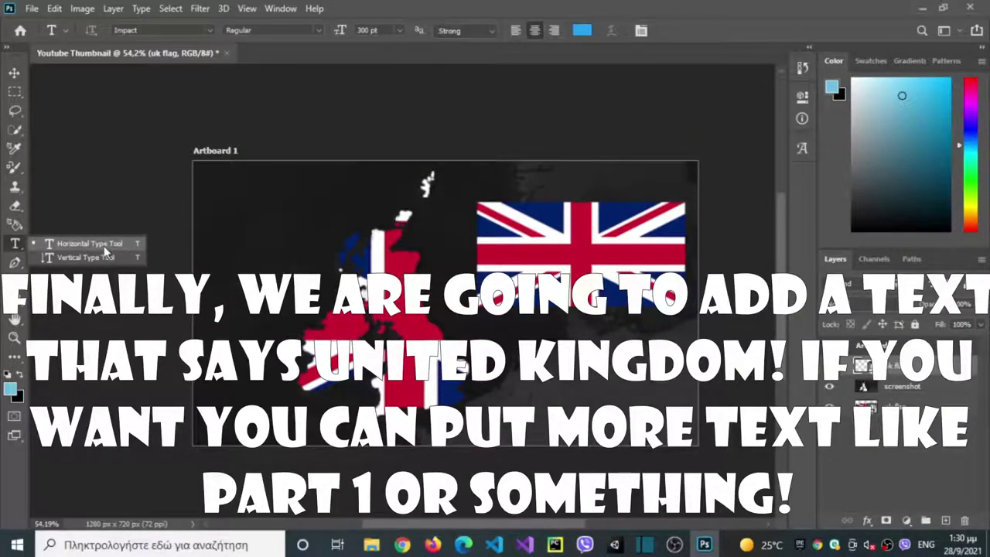
left_click(77, 246)
left_click(562, 333)
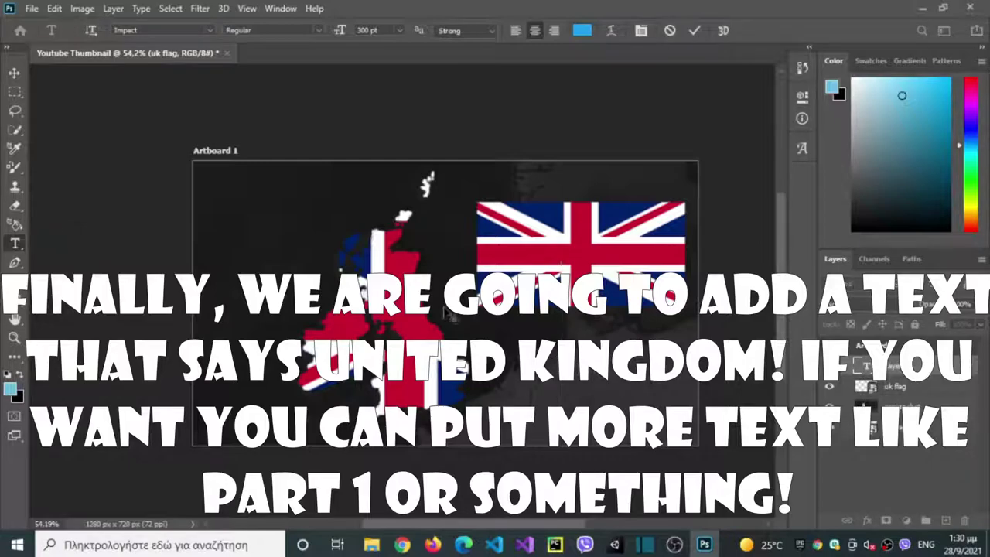
type("uni")
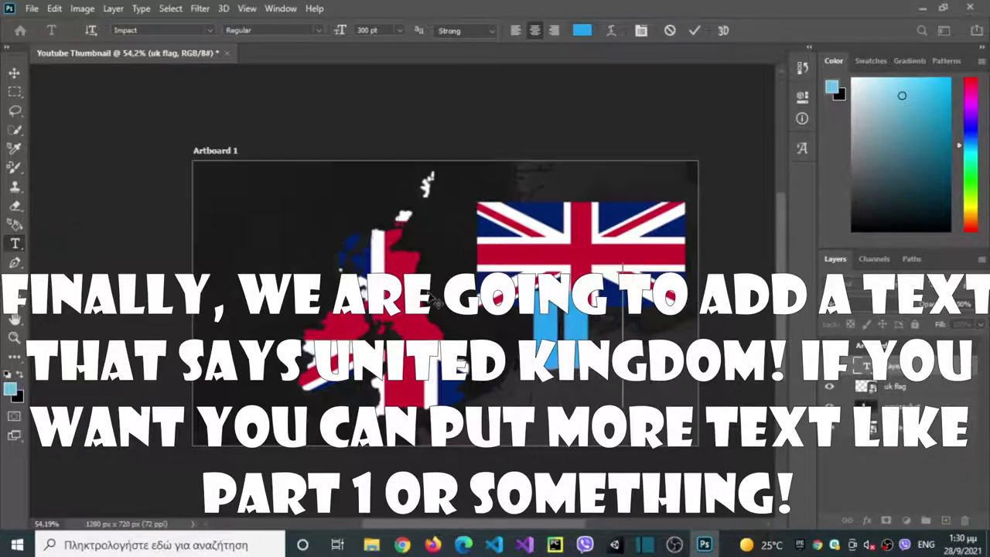
type("TED")
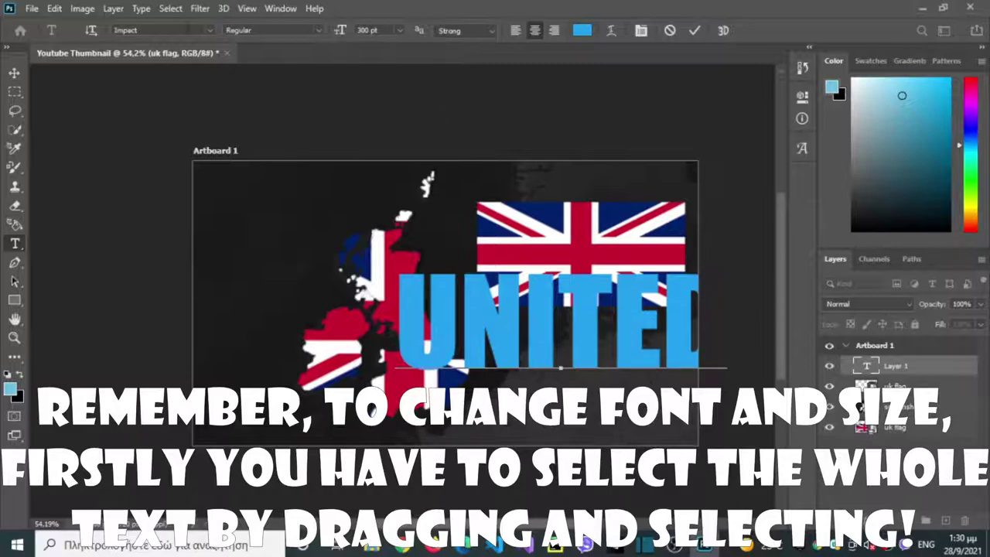
- Add KINGDOM on a second line with all text at 60 pt, and move the text up under the flag
key("ctrl+a")
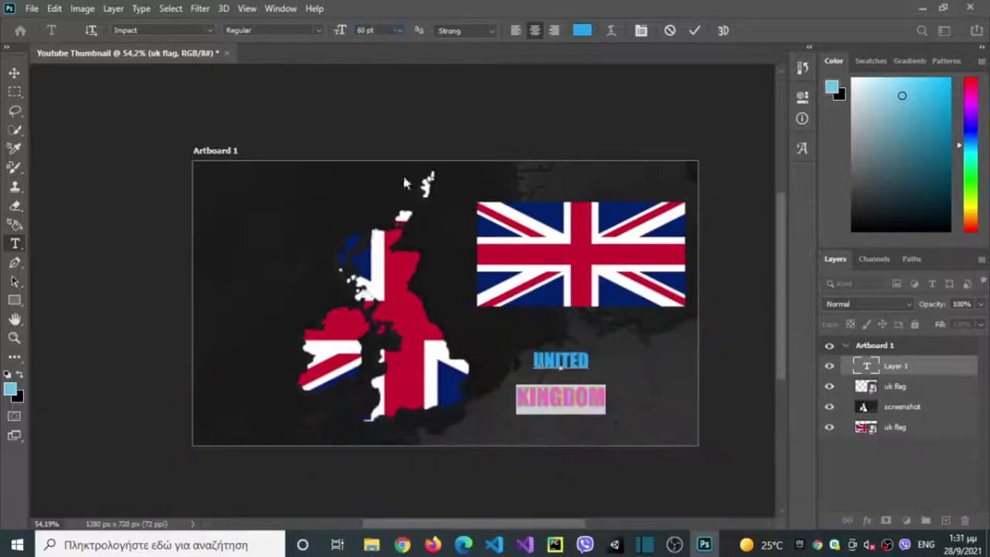
key("ctrl+a")
left_click_drag(462, 300, 498, 261)
- Enlarge KINGDOM to 100 pt and reposition the two-line text beneath the flag
left_click(640, 370)
left_click_drag(640, 371, 553, 371)
double_click(364, 31)
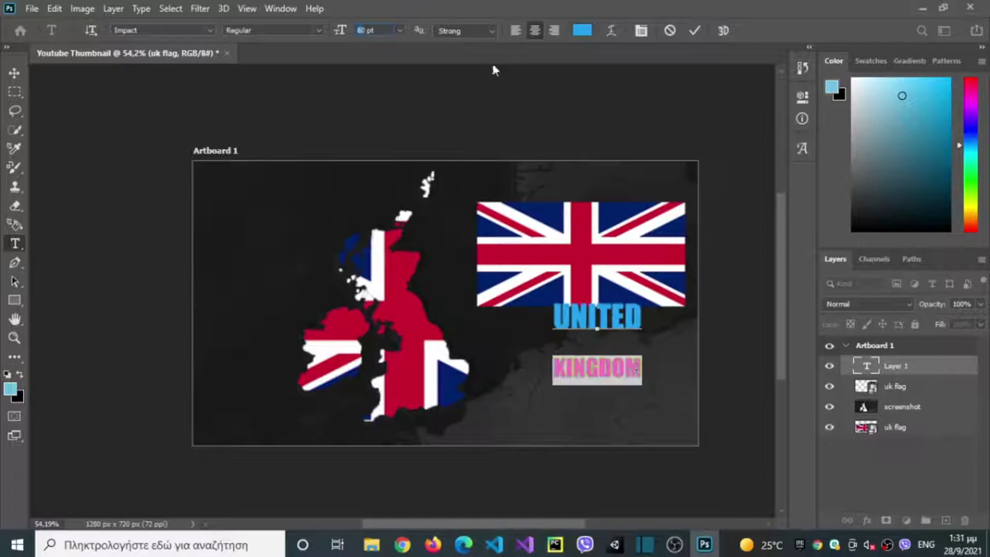
type("1000")
key("BackSpace")
left_click(622, 387)
key("ctrl+t")
left_click(599, 393)
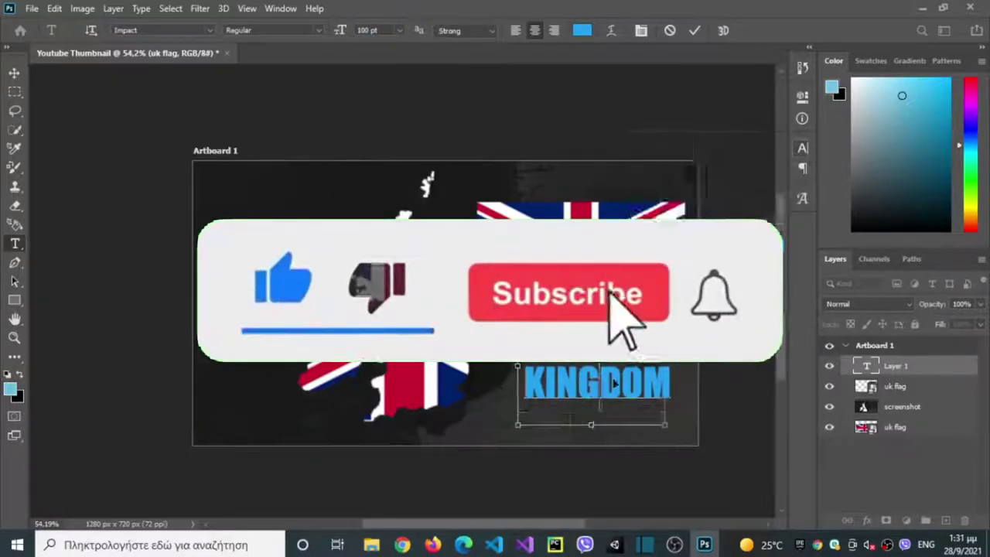
left_click_drag(599, 422, 590, 407)
left_click_drag(590, 301, 590, 314)
- Join UNITED KINGDOM onto a single line at 70 pt and place it directly beneath the flag
key("Home")
key("BackSpace")
key("space")
key("ctrl+a")
double_click(370, 31)
type("70")
left_click_drag(634, 386, 628, 379)
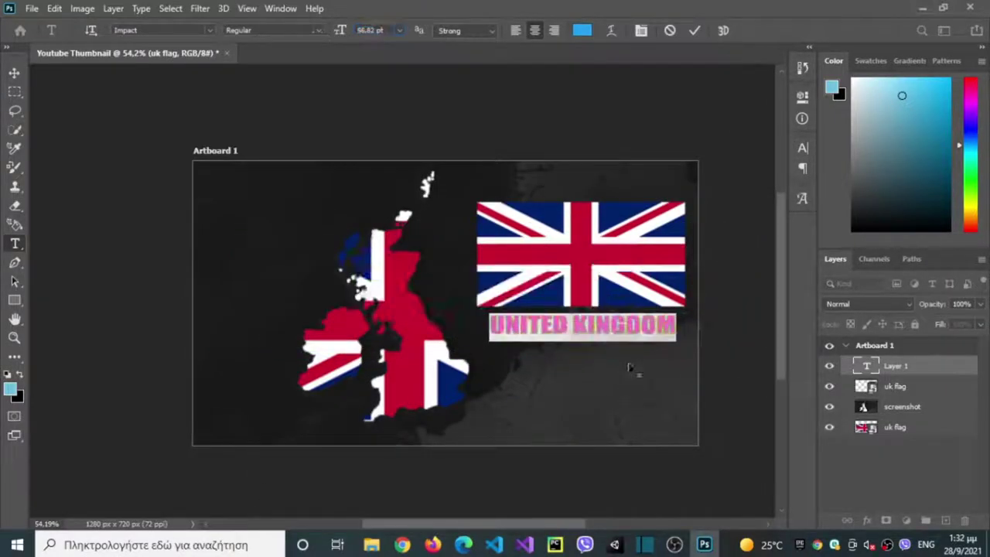
- Recolour the text with the dark blue sampled from the flag
left_click(582, 30)
left_click_drag(735, 127, 200, 207)
left_click(619, 297)
left_click(375, 235)
- Change the UNITED KINGDOM text to Britannic Bold at 76.49 pt, placed under the flag
key("ctrl+a")
left_click_drag(340, 30, 361, 31)
left_click_drag(585, 336, 581, 344)
left_click(210, 30)
left_click(209, 378)
left_click_drag(341, 30, 332, 30)
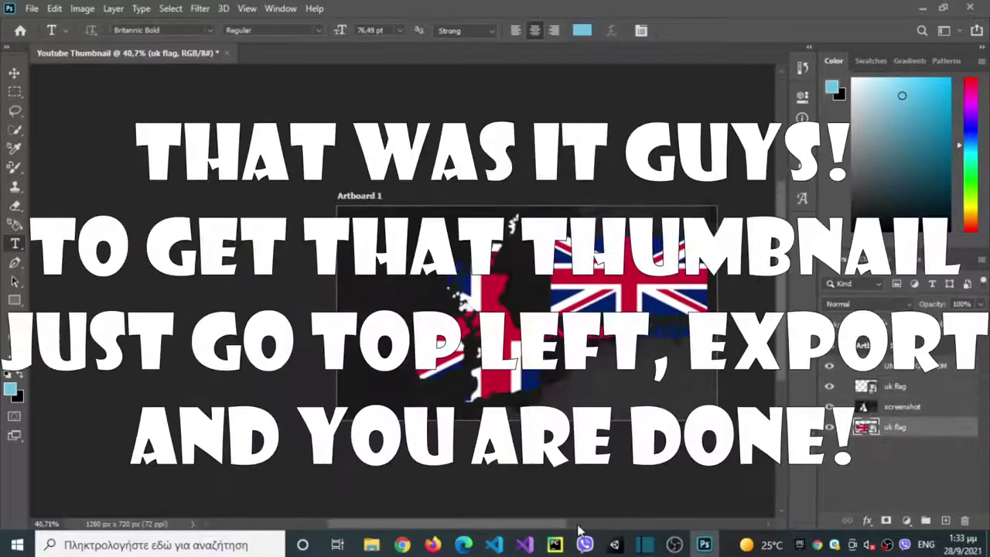
left_click_drag(554, 525, 579, 526)
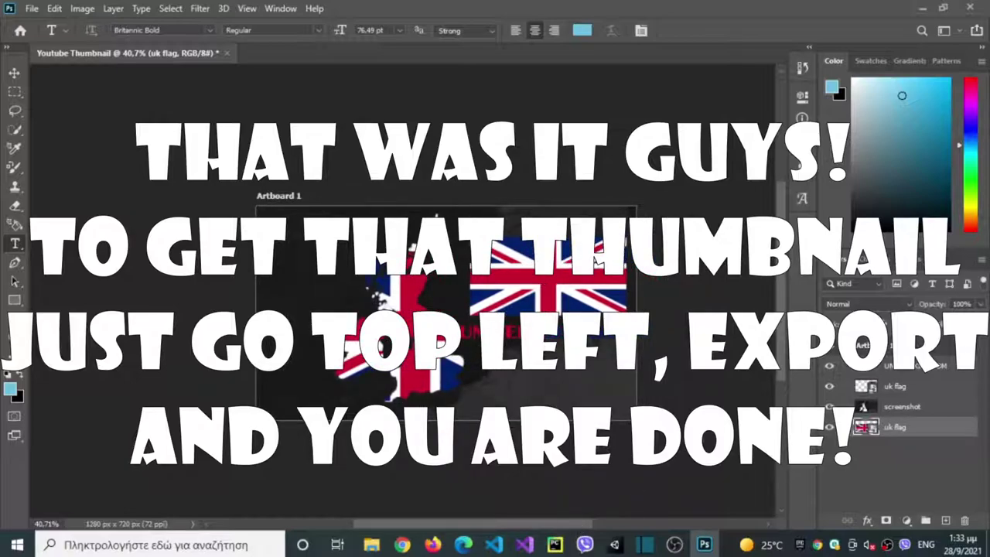